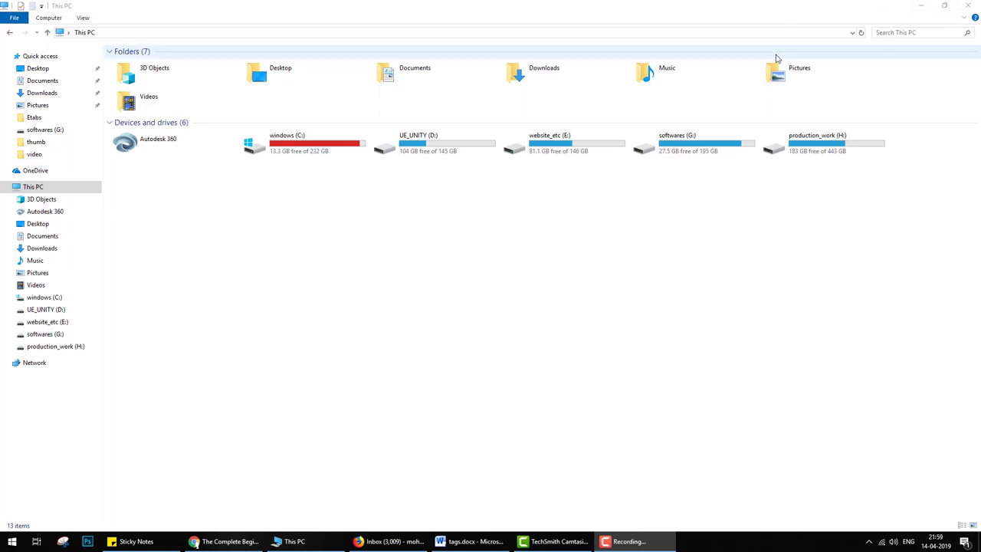
- Launch Revit Architecture 2016 from the Start menu and continue with the 30-day free trial
key("super")
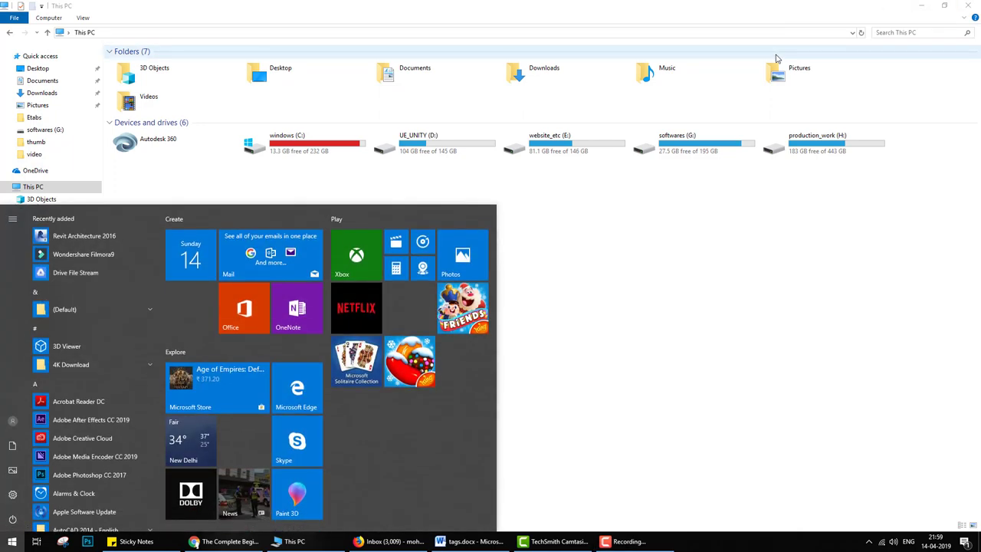
type("rev")
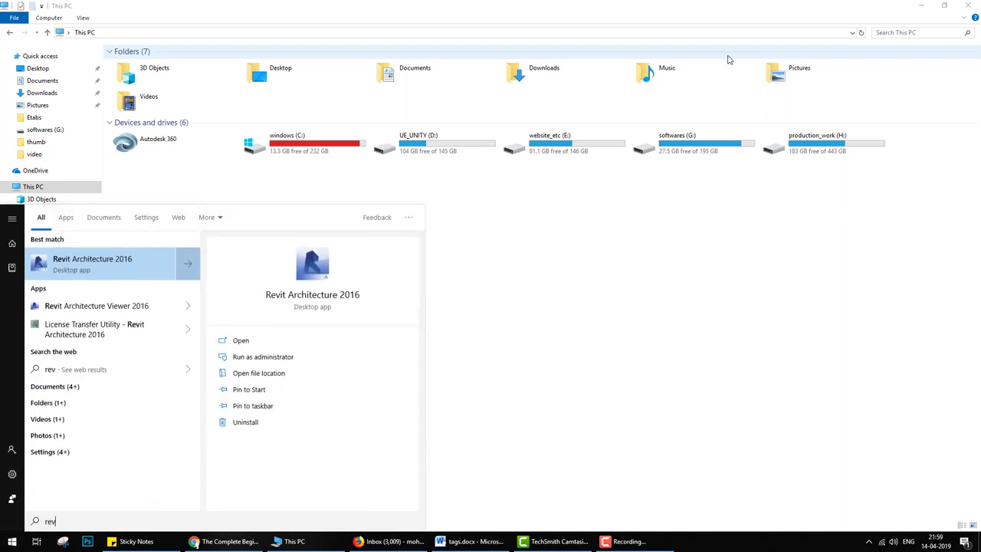
left_click(82, 274)
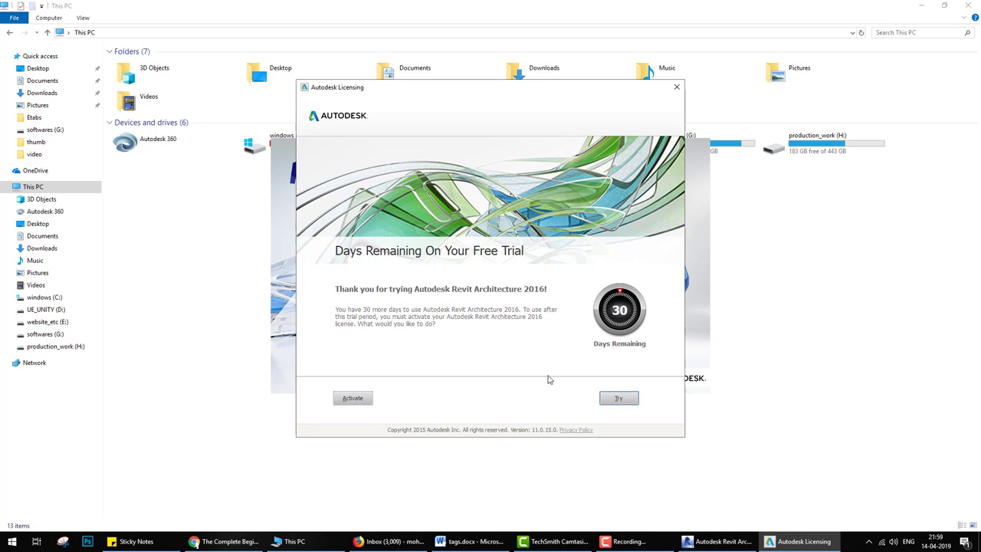
left_click(600, 400)
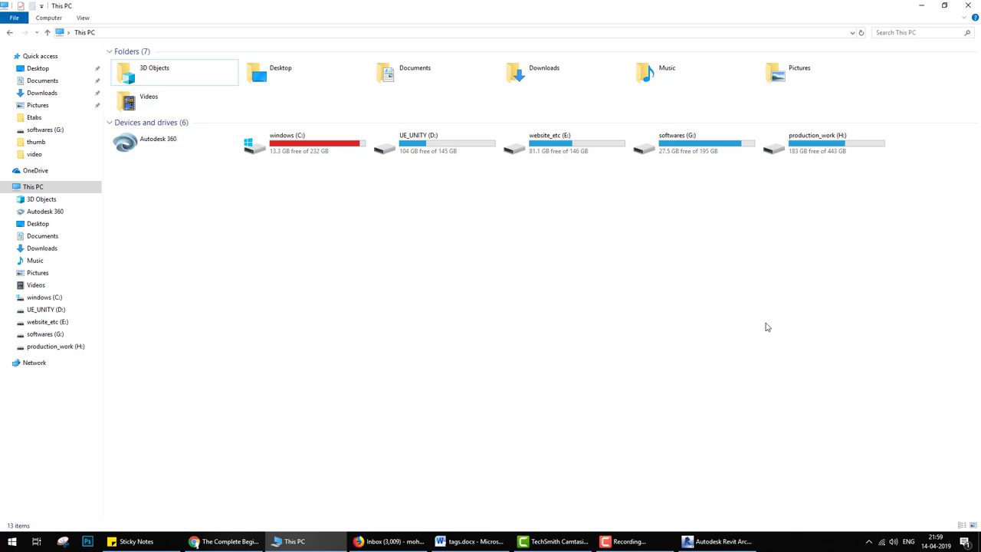
- Minimize the This PC window to reveal Revit's Recent Files start screen
left_click(921, 7)
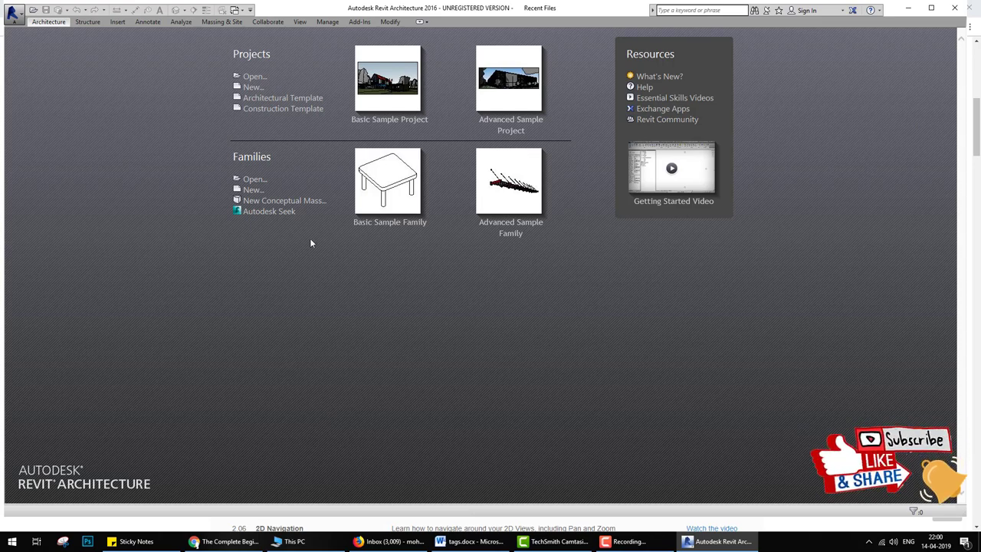
- Create a new project from the Architectural Template
left_click(253, 86)
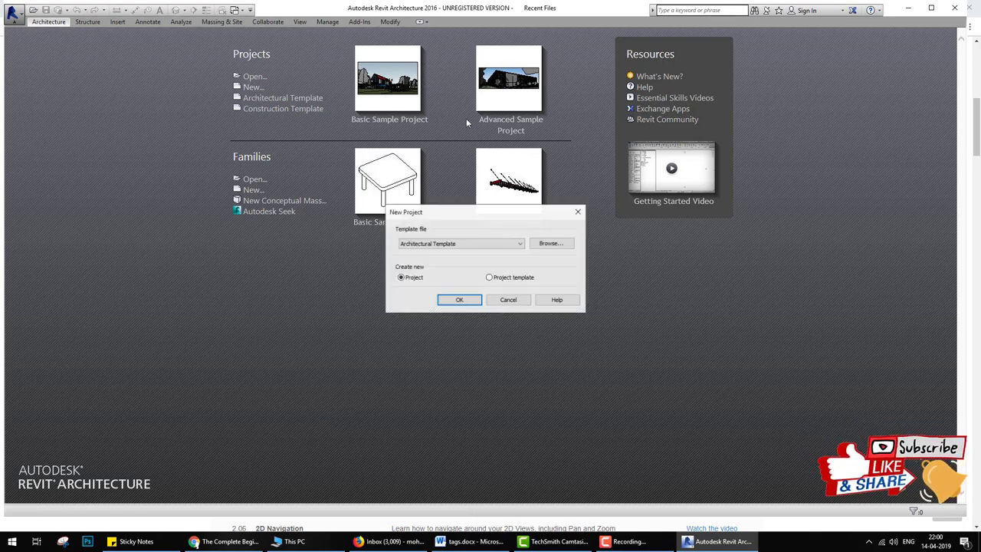
left_click(460, 246)
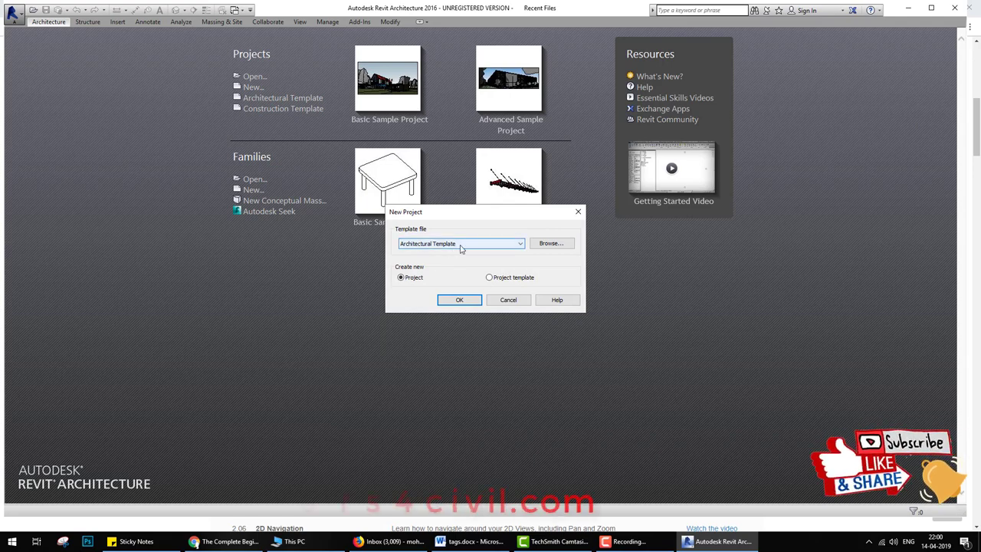
left_click(467, 301)
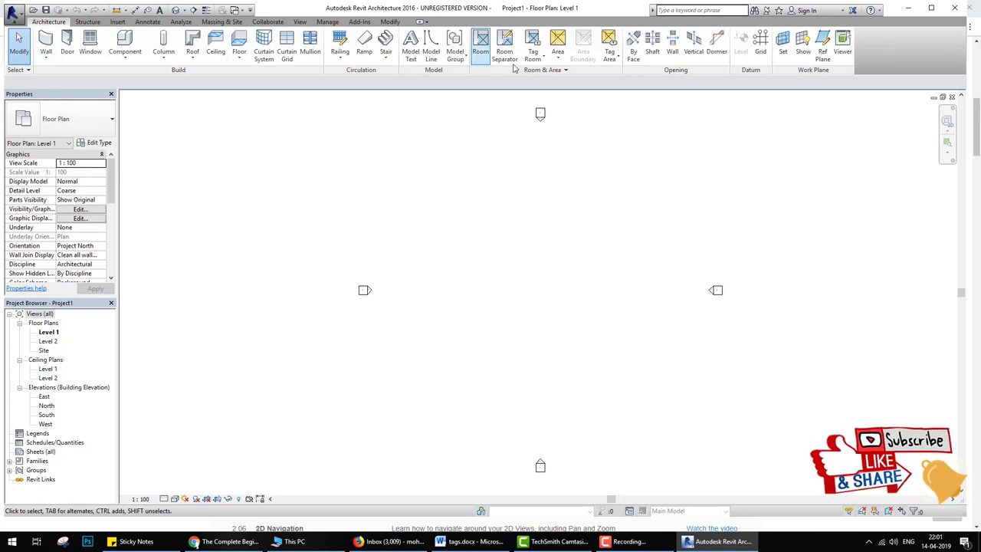
left_click(22, 95)
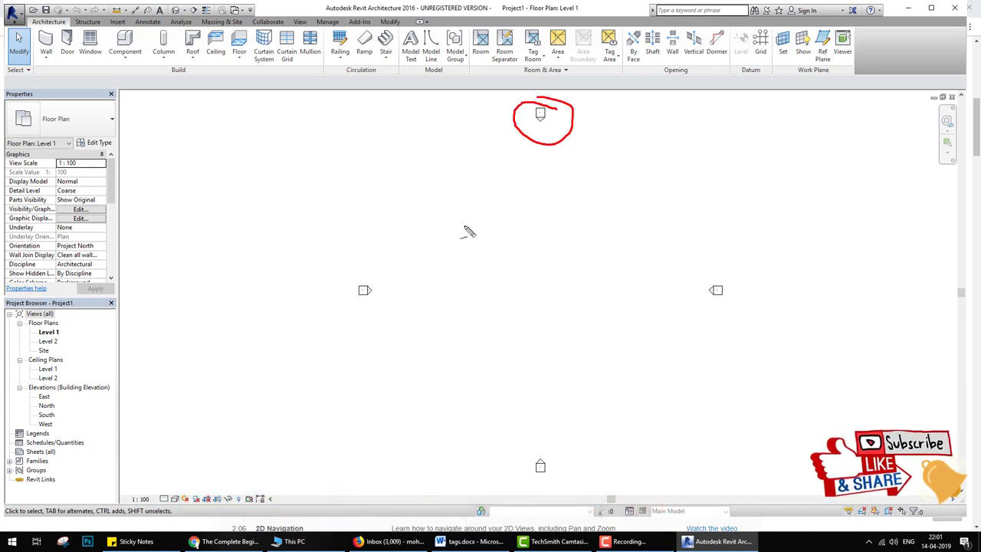
left_click_drag(713, 270, 735, 275)
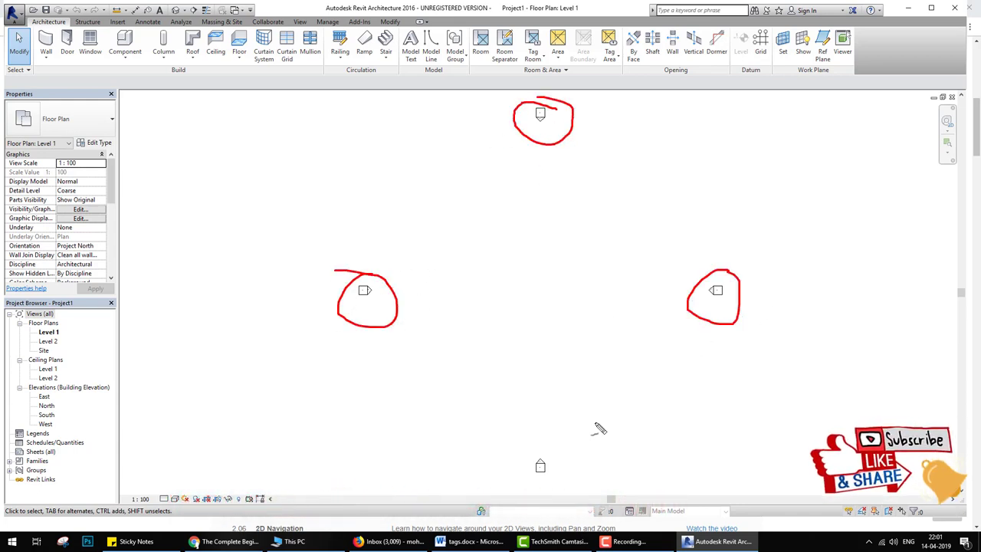
left_click_drag(564, 446, 564, 475)
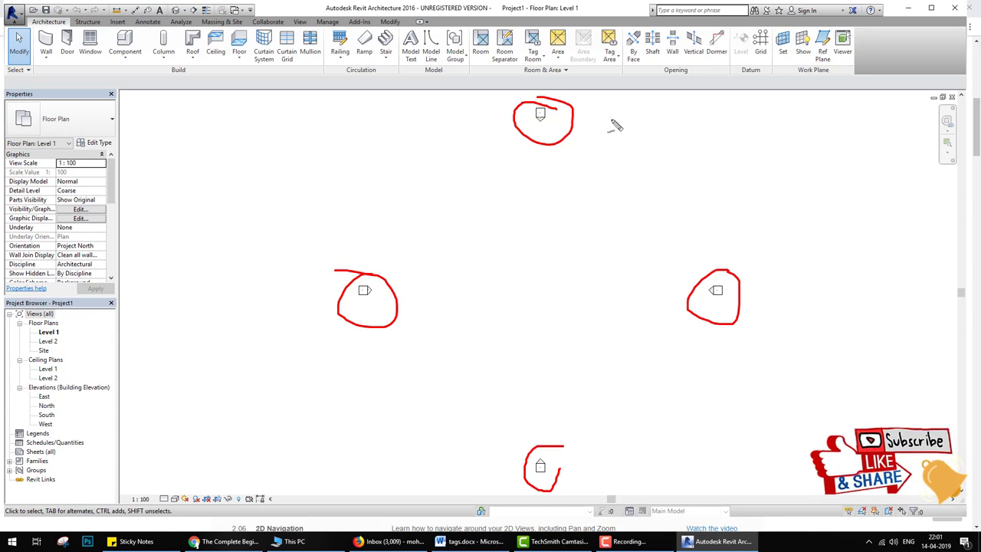
mouse_move(596, 147)
left_mouse_down()
mouse_move(618, 142)
mouse_move(637, 105)
left_mouse_up()
mouse_move(628, 429)
left_mouse_down()
mouse_move(617, 449)
mouse_move(586, 466)
left_mouse_up()
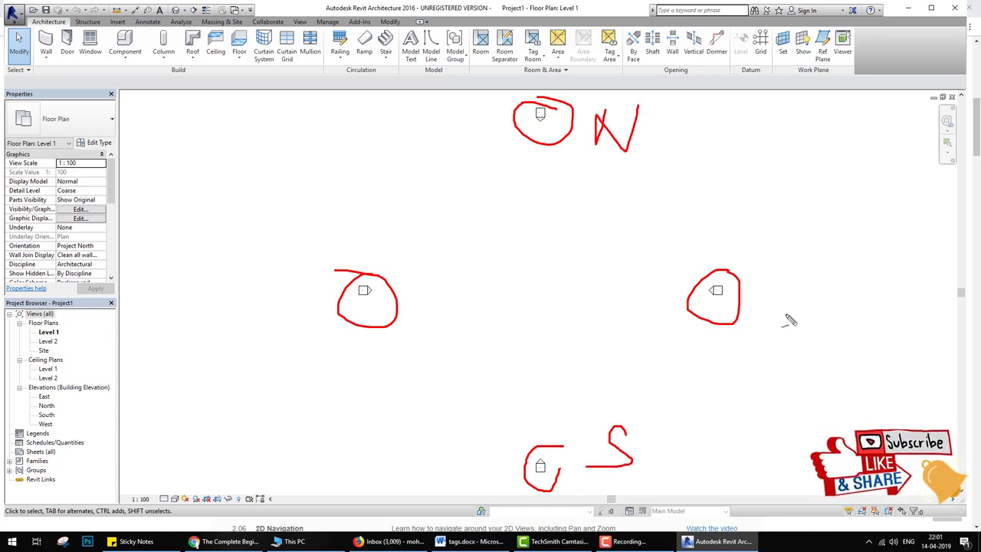
mouse_move(790, 337)
left_mouse_down()
mouse_move(805, 291)
mouse_move(812, 341)
left_mouse_up()
mouse_move(431, 280)
left_mouse_down()
mouse_move(438, 327)
mouse_move(479, 280)
left_mouse_up()
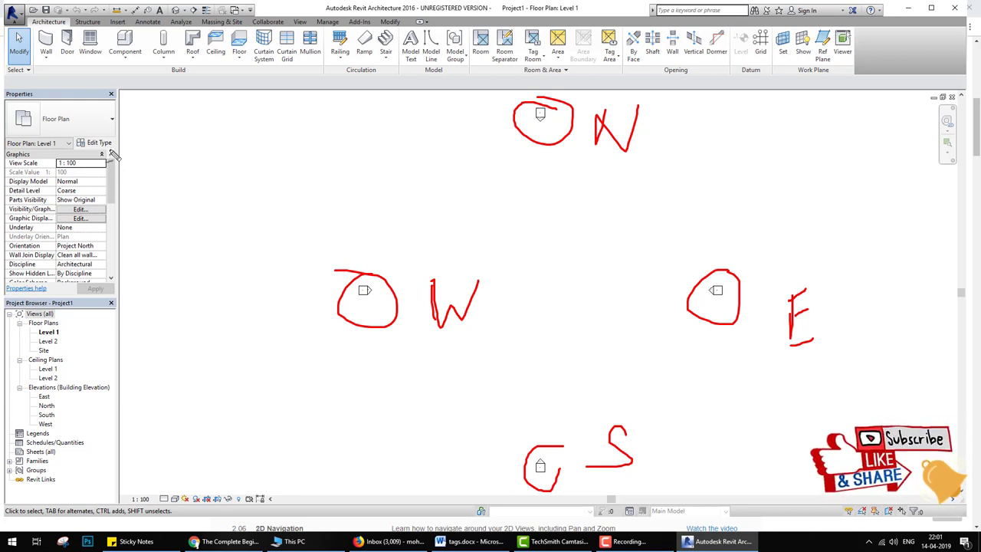
mouse_move(124, 101)
left_mouse_down()
mouse_move(160, 102)
mouse_move(175, 308)
mouse_move(94, 297)
left_mouse_up()
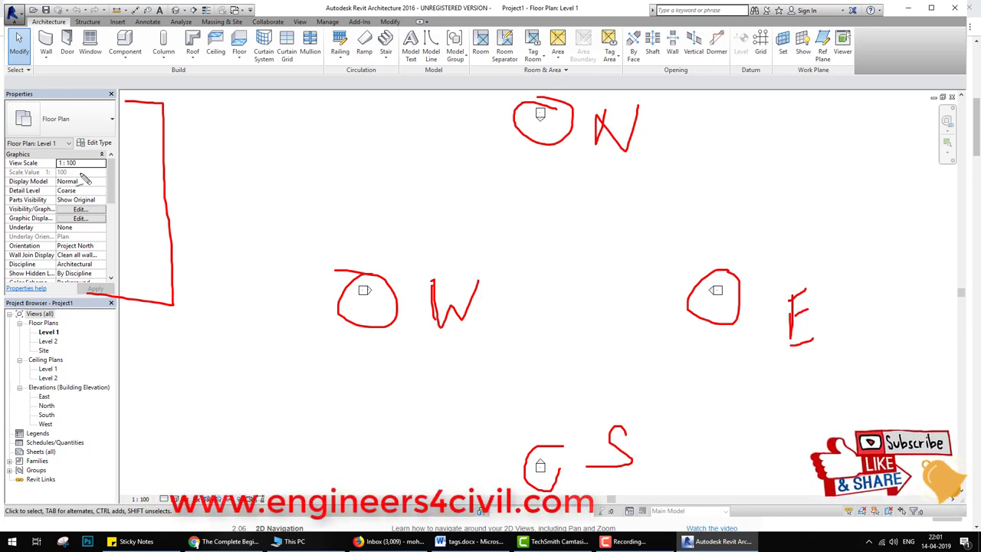
left_click_drag(88, 190, 207, 150)
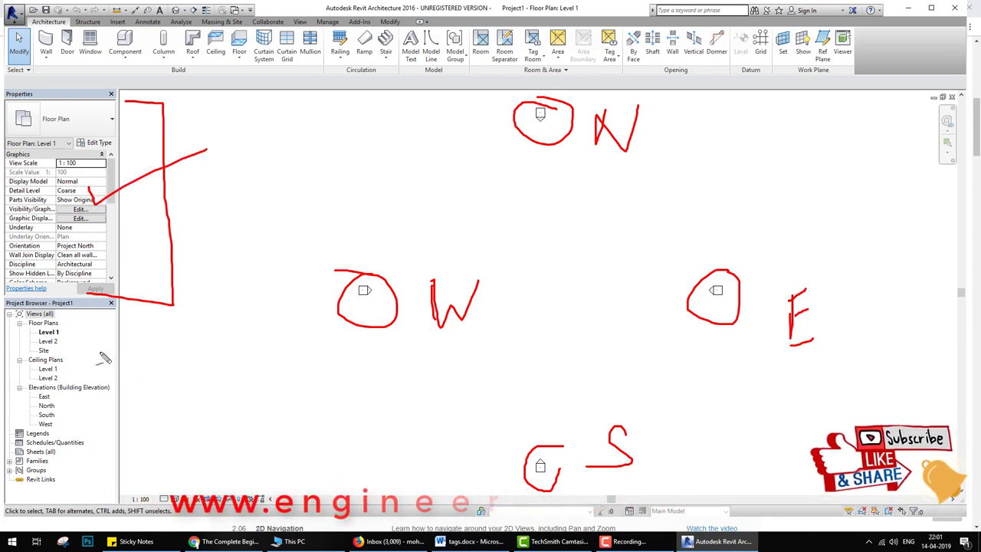
left_click_drag(62, 323, 55, 349)
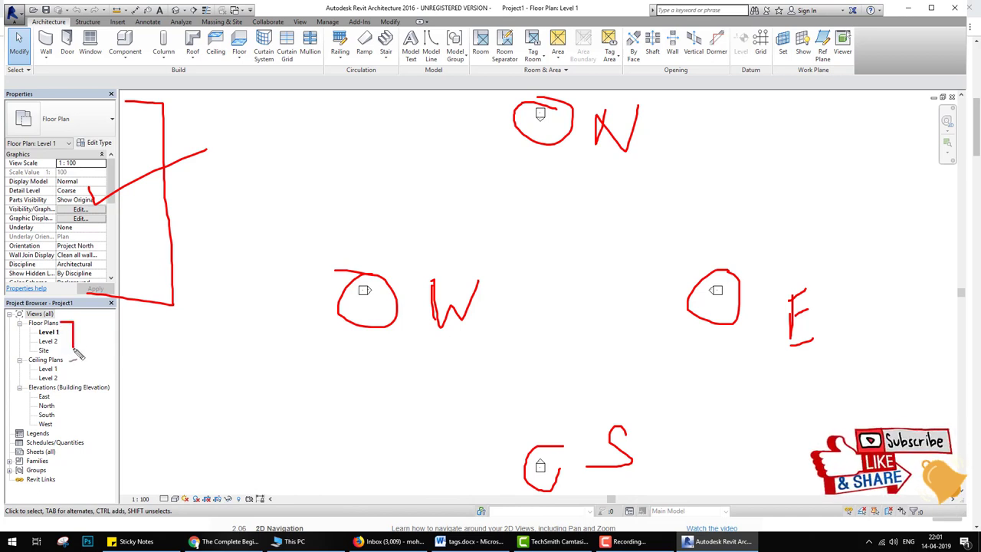
left_click_drag(547, 178, 559, 381)
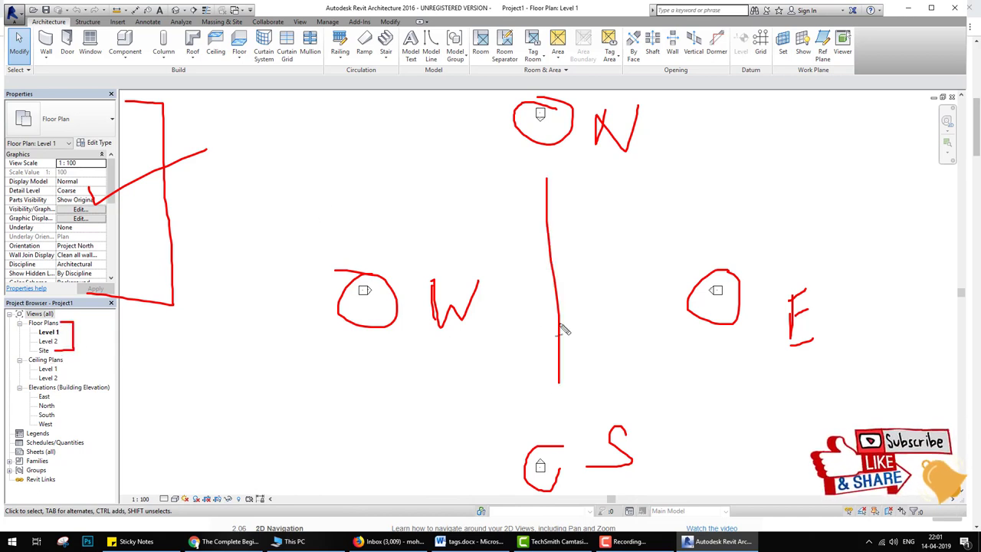
mouse_move(547, 178)
left_mouse_down()
mouse_move(622, 324)
mouse_move(615, 368)
left_mouse_up()
left_click_drag(545, 388, 761, 343)
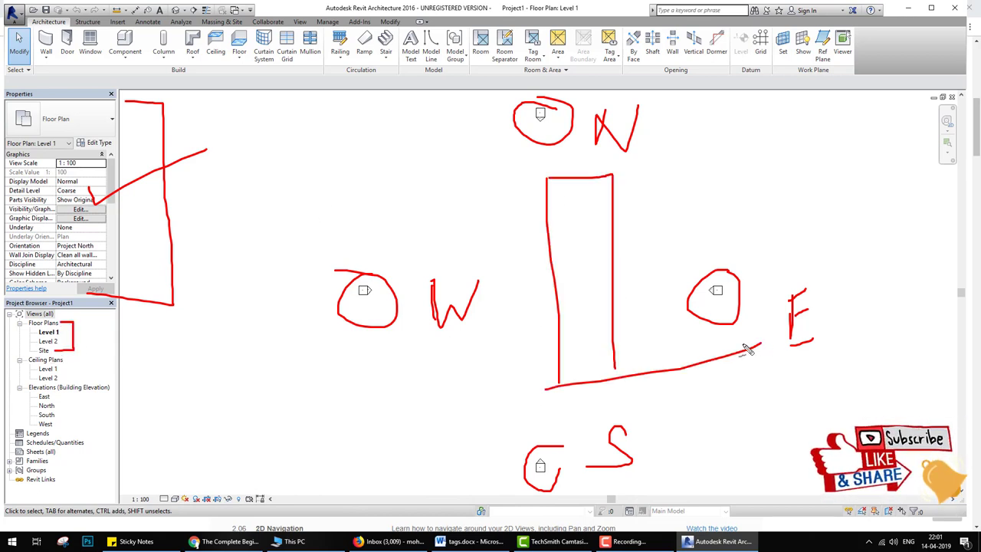
left_click_drag(556, 341, 613, 330)
left_click_drag(555, 306, 617, 292)
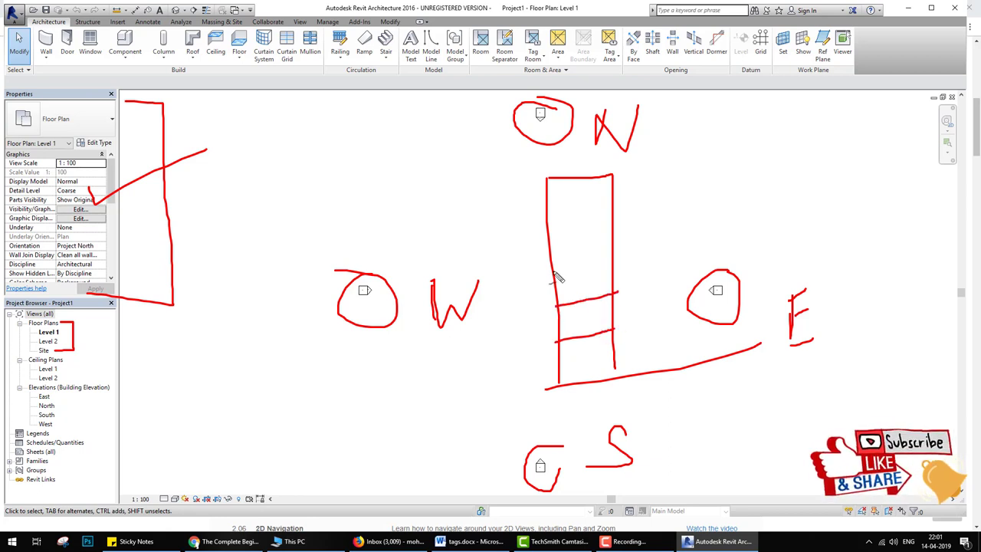
left_click_drag(553, 270, 628, 248)
left_click_drag(553, 226, 605, 220)
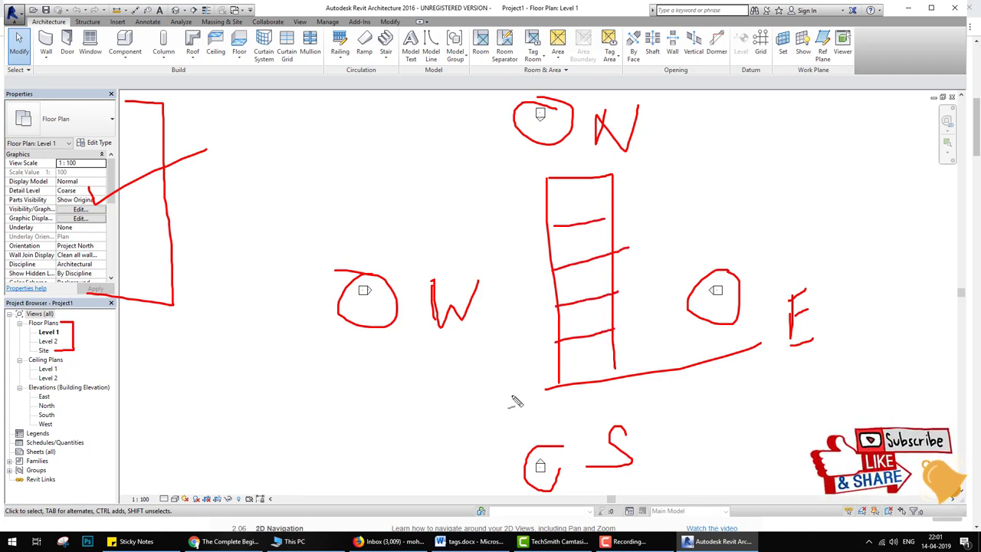
mouse_move(550, 385)
left_mouse_down()
mouse_move(474, 406)
mouse_move(471, 381)
left_mouse_up()
mouse_move(503, 342)
left_mouse_down()
mouse_move(504, 361)
mouse_move(521, 360)
left_mouse_up()
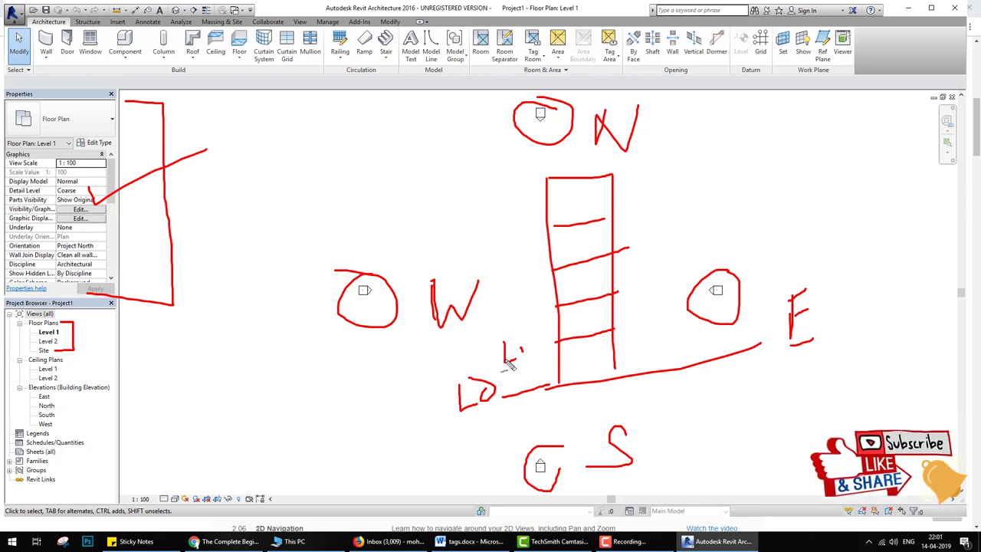
key("e")
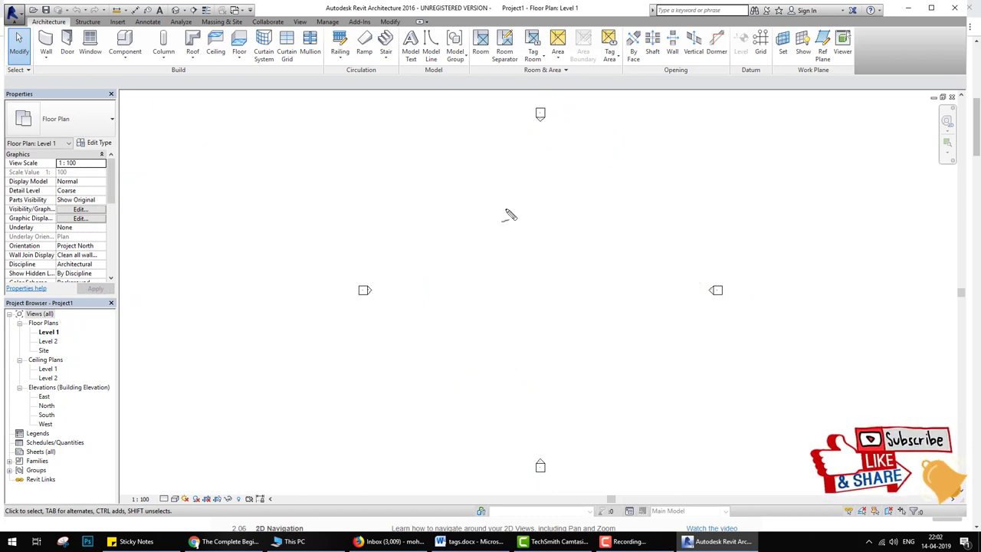
mouse_move(64, 322)
left_mouse_down()
mouse_move(83, 325)
mouse_move(68, 353)
left_mouse_up()
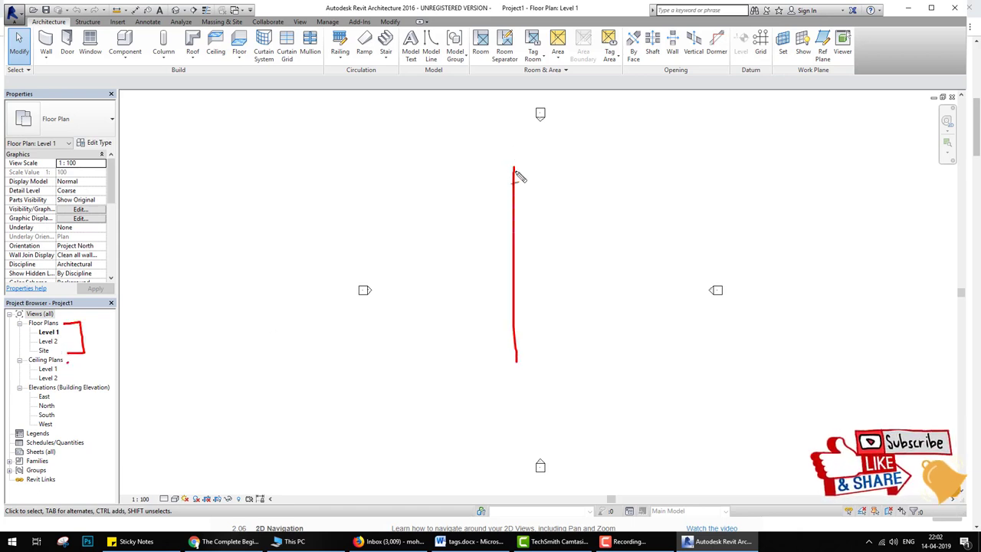
left_click_drag(513, 167, 583, 351)
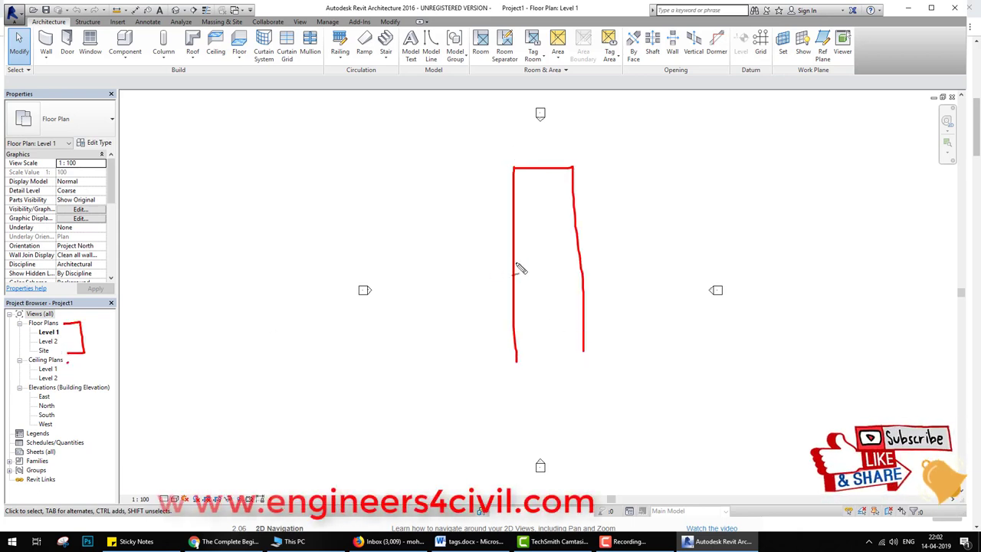
left_click_drag(513, 261, 581, 262)
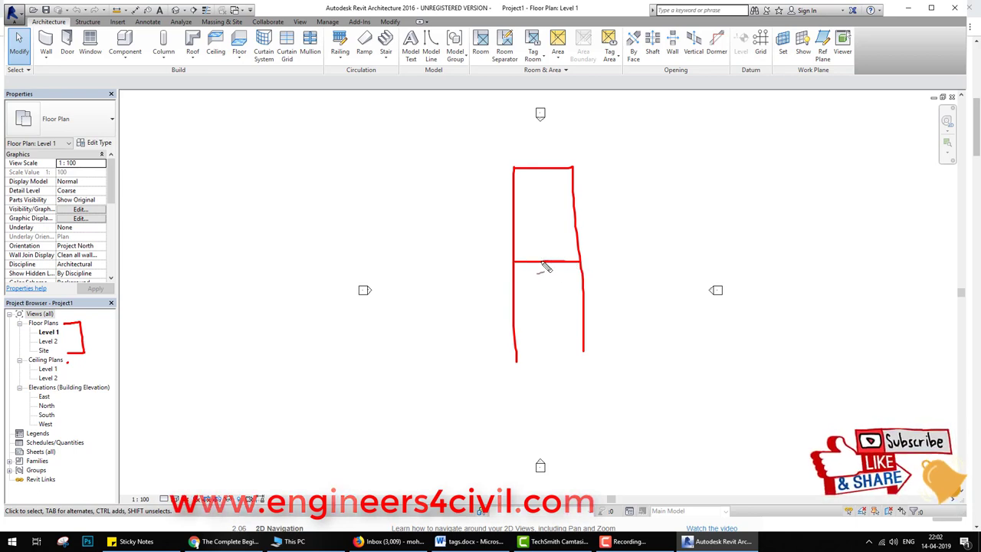
mouse_move(519, 262)
left_mouse_down()
mouse_move(581, 264)
mouse_move(567, 263)
left_mouse_up()
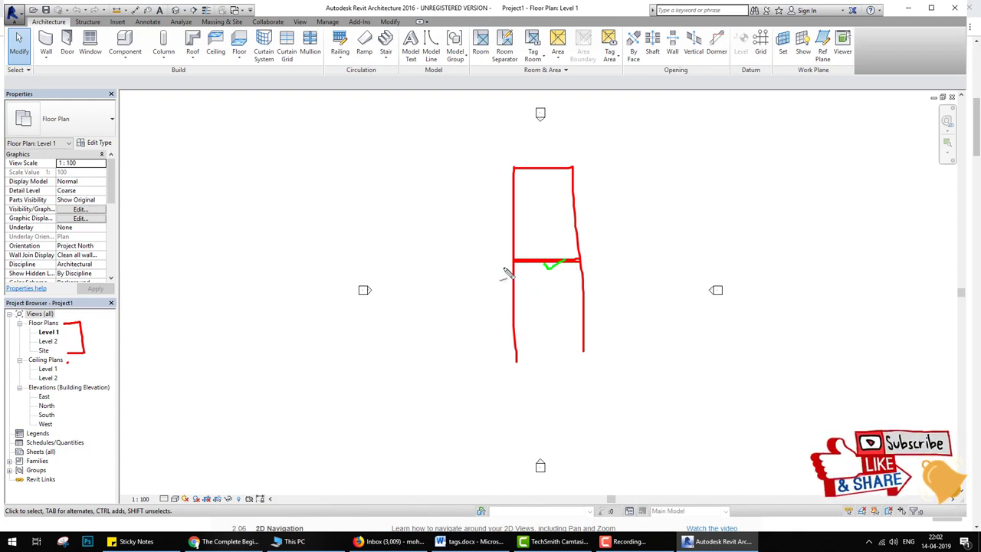
left_click_drag(504, 268, 645, 267)
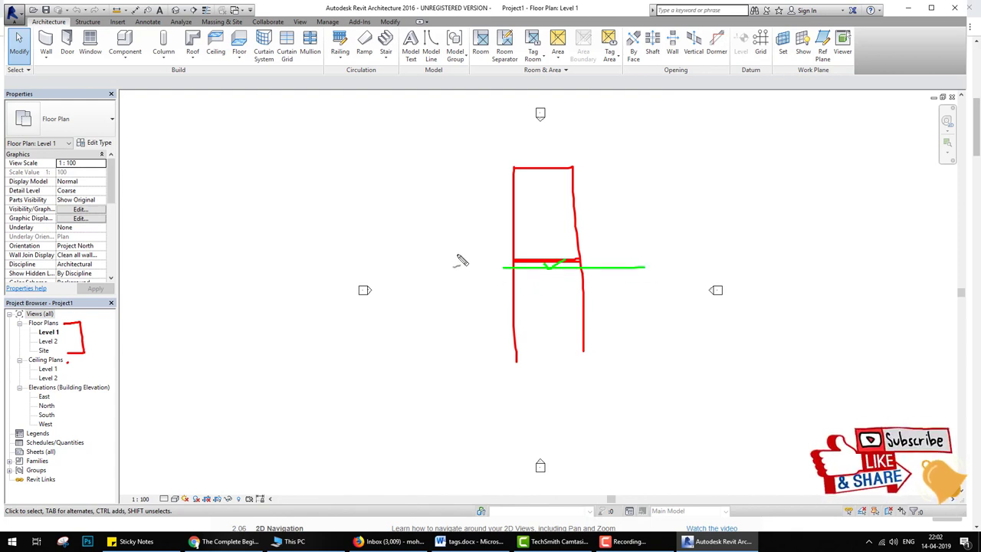
mouse_move(495, 261)
left_mouse_down()
mouse_move(492, 231)
mouse_move(474, 255)
mouse_move(511, 253)
left_mouse_up()
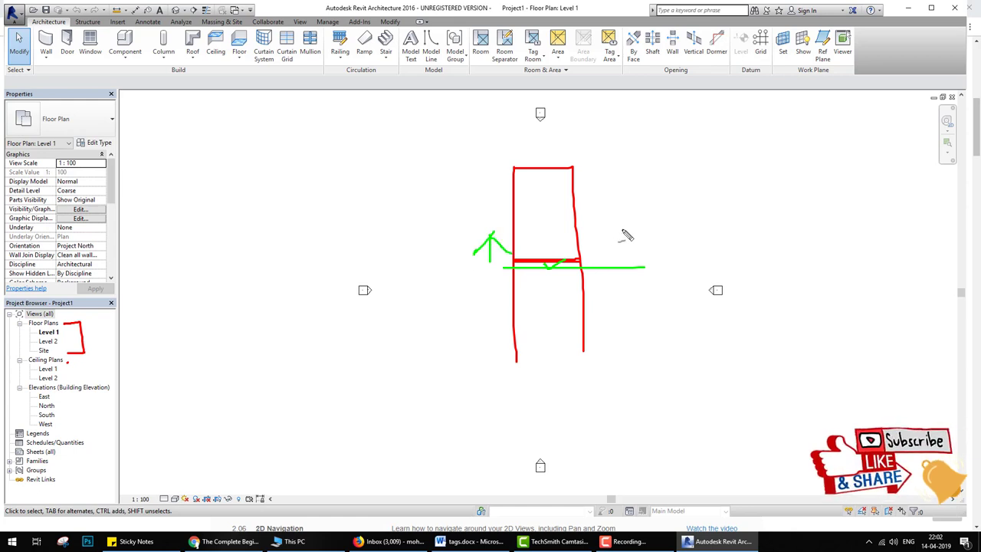
mouse_move(624, 231)
left_mouse_down()
mouse_move(626, 261)
mouse_move(615, 245)
left_mouse_up()
left_click_drag(624, 230, 631, 243)
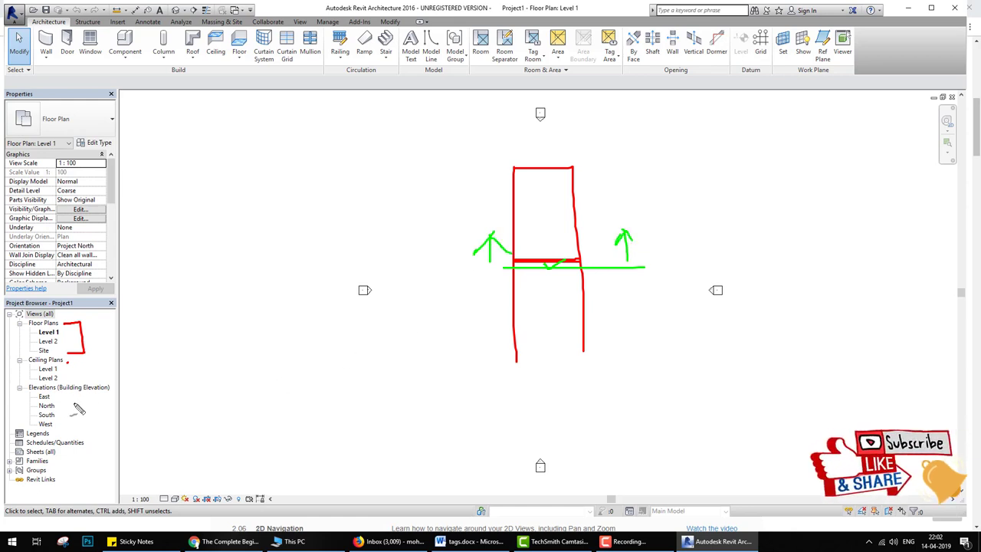
left_click_drag(66, 404, 75, 449)
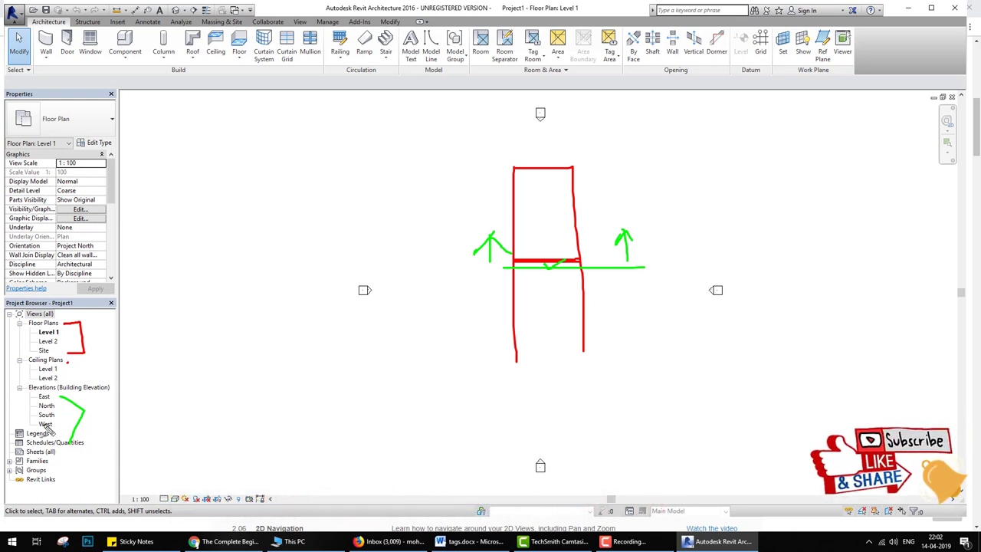
left_click_drag(45, 53, 783, 76)
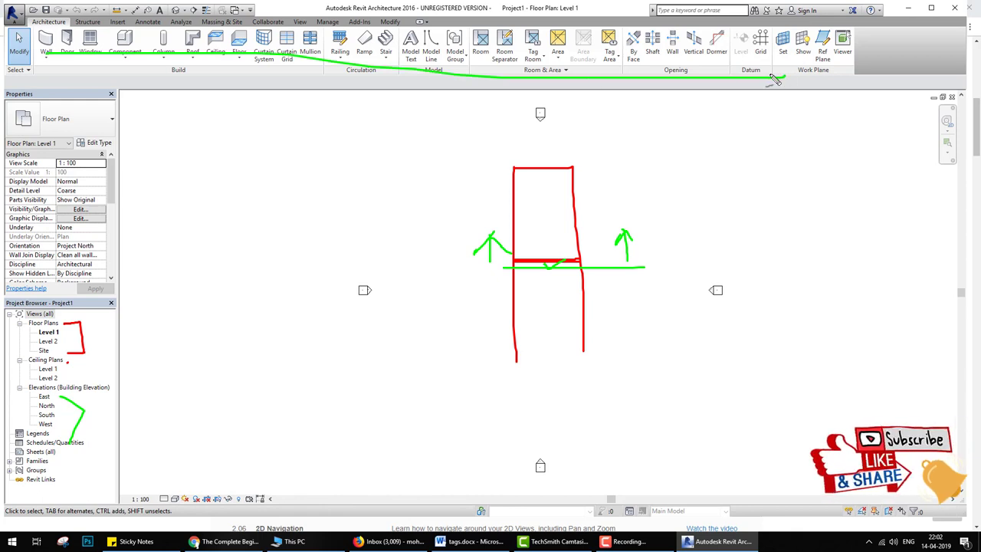
mouse_move(905, 90)
left_mouse_down()
mouse_move(913, 161)
mouse_move(976, 177)
left_mouse_up()
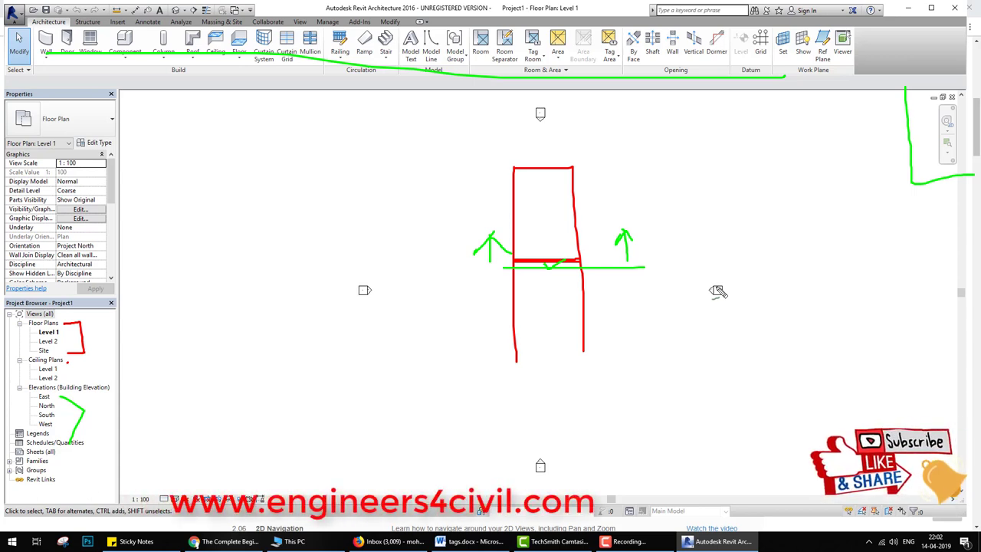
mouse_move(264, 158)
left_mouse_down()
mouse_move(307, 168)
mouse_move(321, 223)
mouse_move(400, 153)
mouse_move(413, 172)
left_mouse_up()
left_click_drag(389, 149, 456, 140)
left_click_drag(258, 257, 395, 216)
left_click_drag(193, 310, 333, 277)
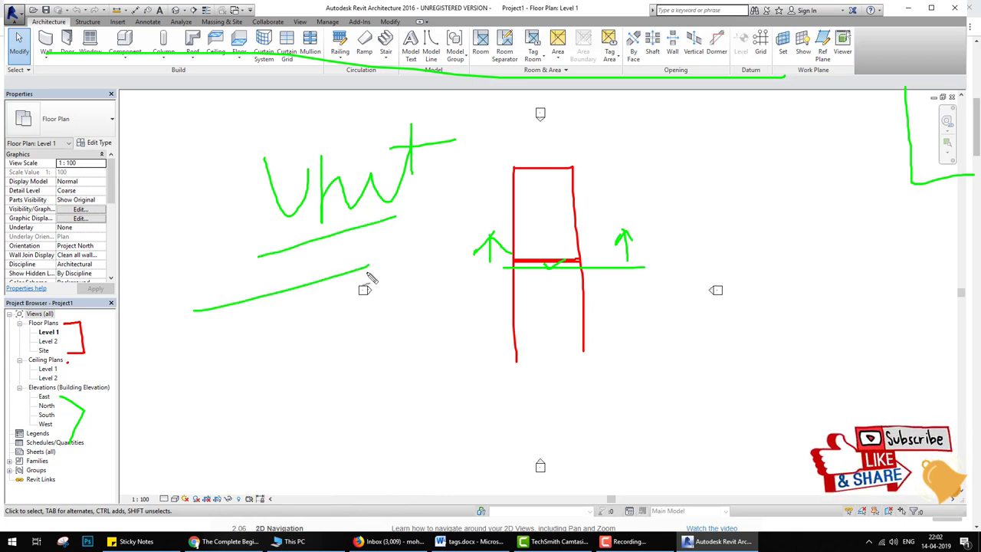
key("e")
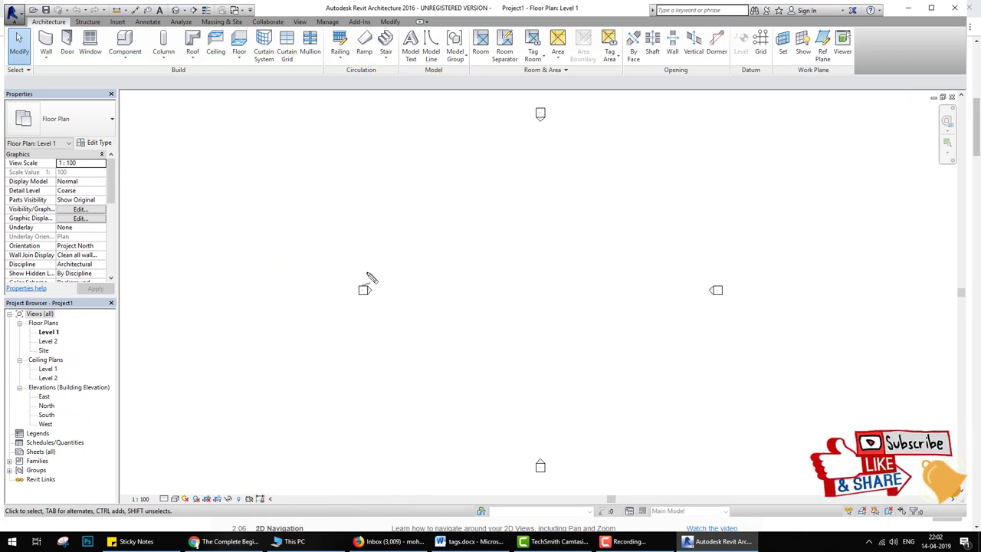
key("u")
key("n")
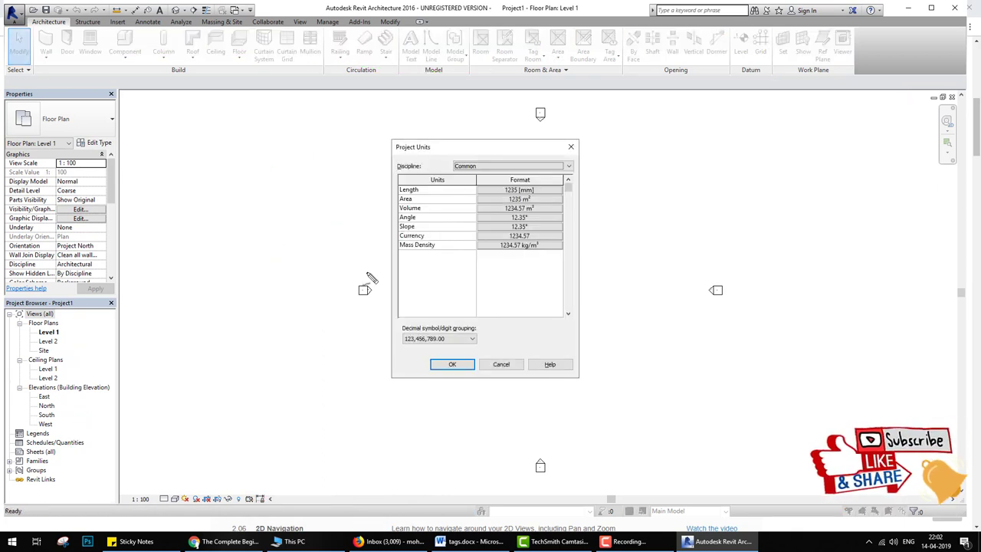
left_click(534, 190)
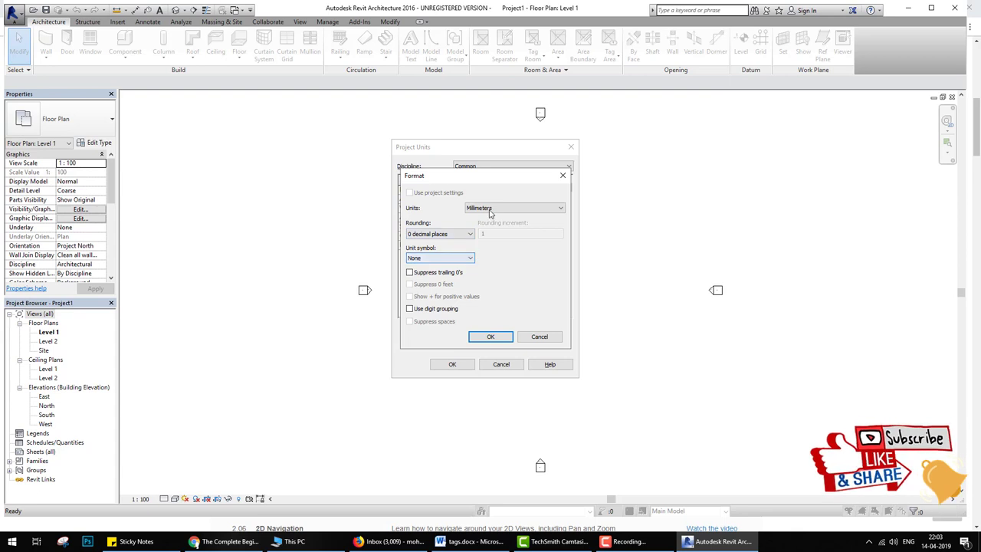
left_click(539, 336)
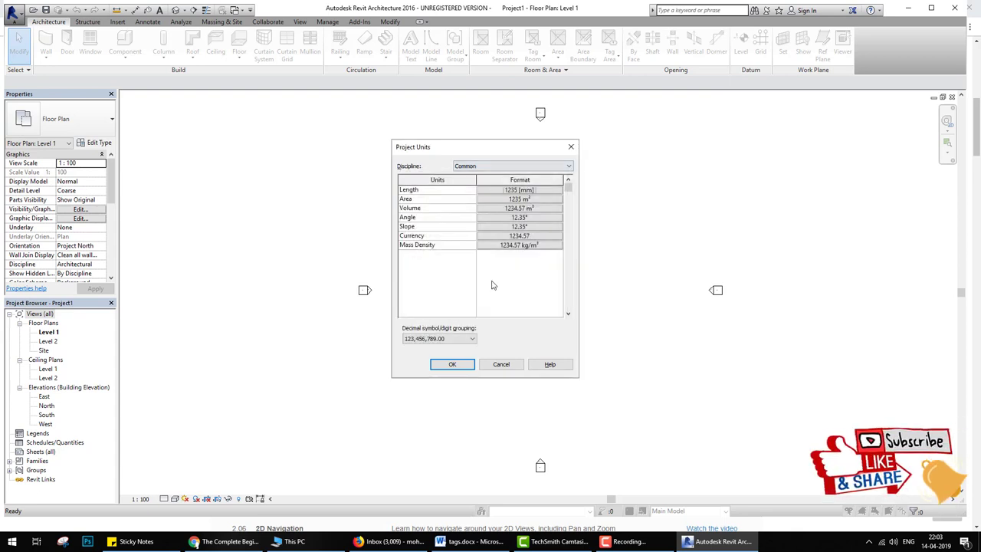
left_click_drag(547, 186, 590, 170)
left_click_drag(539, 201, 590, 184)
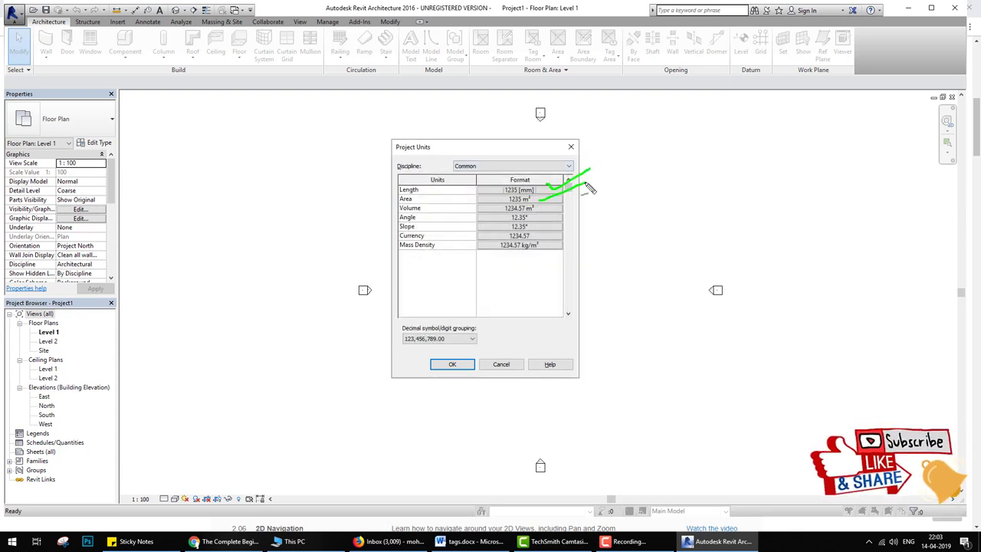
mouse_move(532, 209)
left_mouse_down()
mouse_move(584, 195)
mouse_move(571, 205)
left_mouse_up()
mouse_move(536, 239)
left_mouse_down()
mouse_move(567, 223)
mouse_move(603, 243)
left_mouse_up()
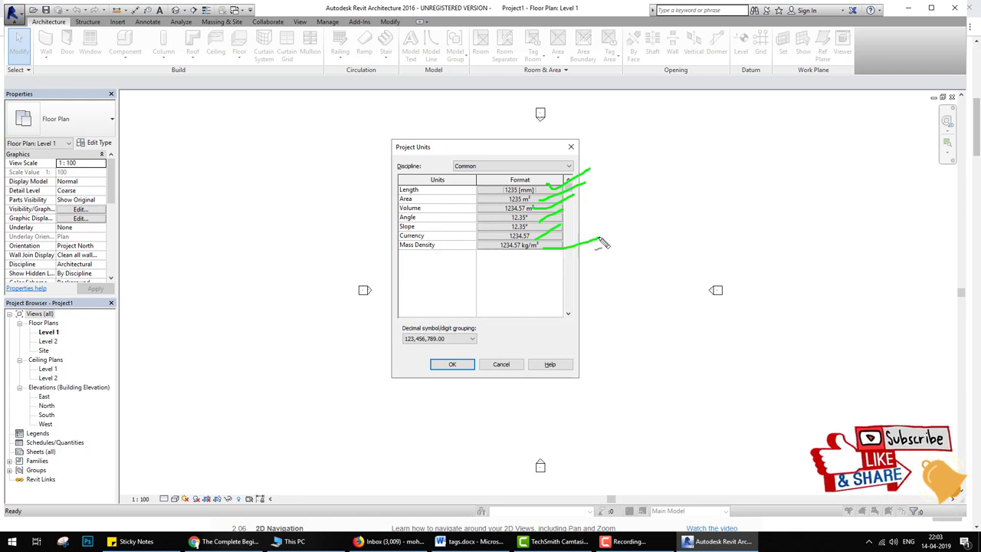
key("Escape")
left_click(452, 365)
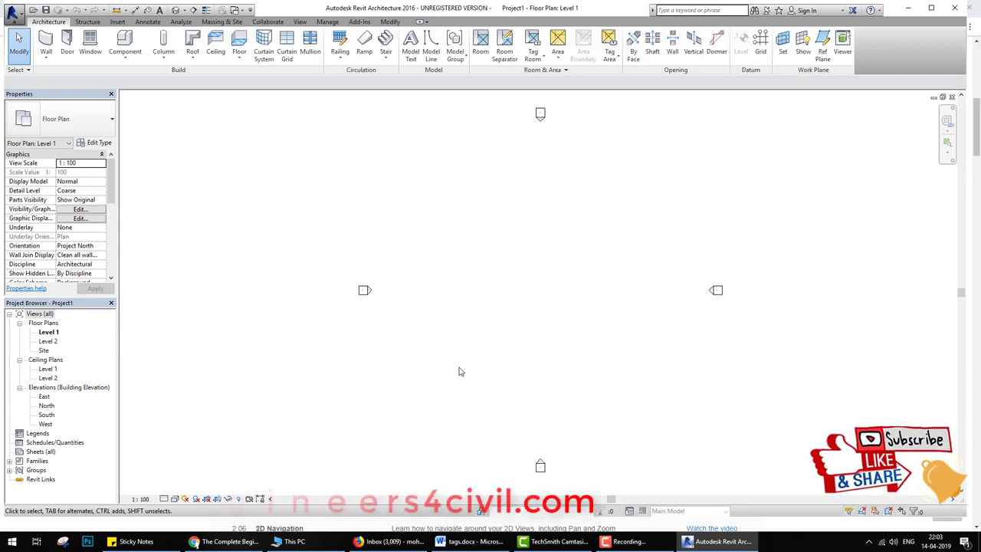
mouse_move(473, 209)
left_mouse_down()
mouse_move(507, 206)
mouse_move(539, 257)
mouse_move(564, 239)
mouse_move(557, 200)
left_mouse_up()
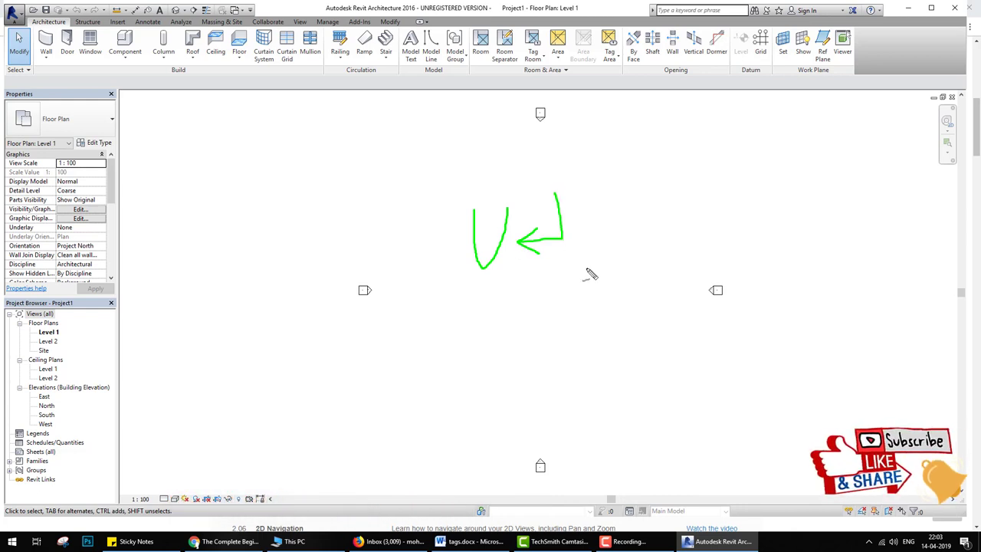
key("e")
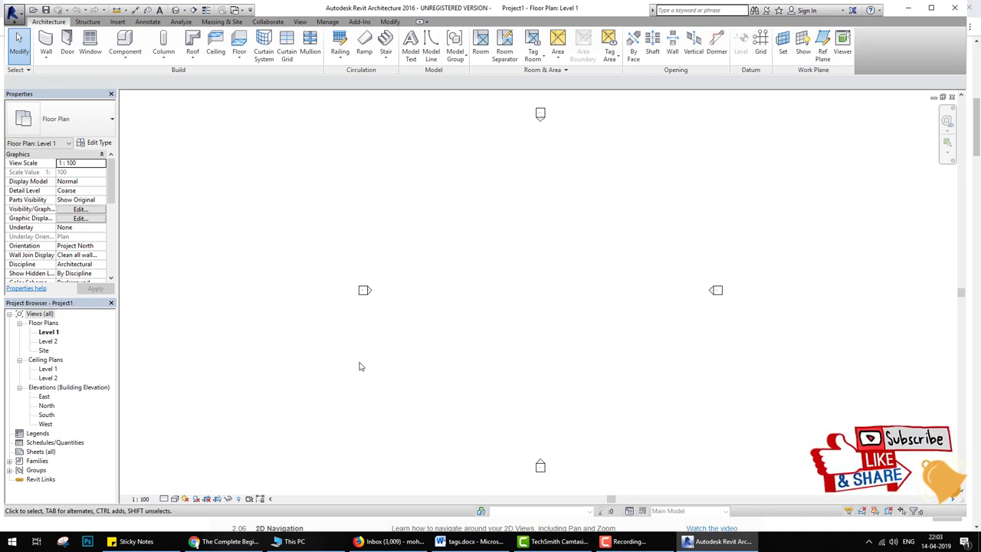
mouse_move(472, 158)
left_mouse_down()
mouse_move(460, 381)
mouse_move(649, 214)
mouse_move(451, 151)
left_mouse_up()
left_click_drag(481, 375, 365, 386)
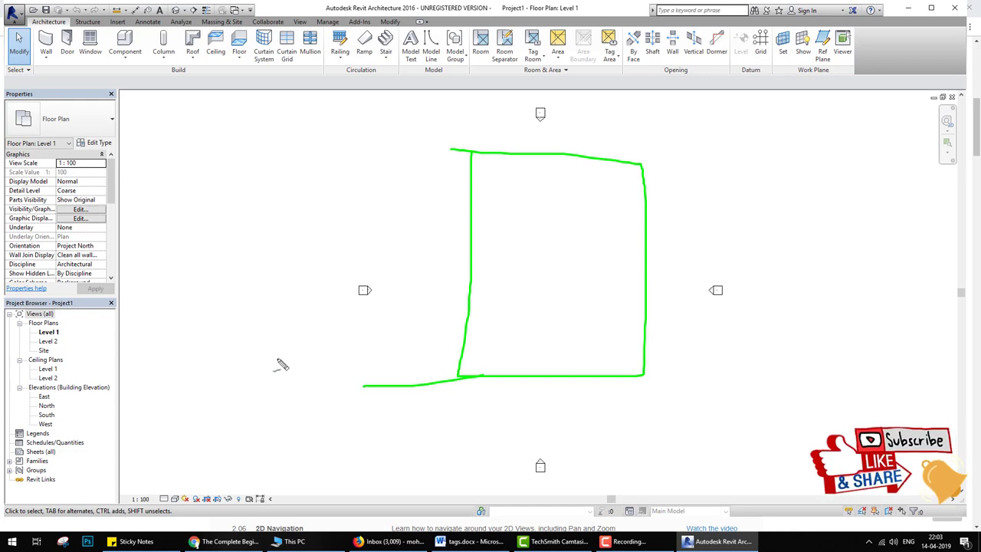
mouse_move(278, 359)
left_mouse_down()
mouse_move(298, 398)
mouse_move(337, 382)
left_mouse_up()
mouse_move(319, 150)
left_mouse_down()
mouse_move(354, 183)
mouse_move(374, 184)
left_mouse_up()
left_click_drag(450, 261, 478, 250)
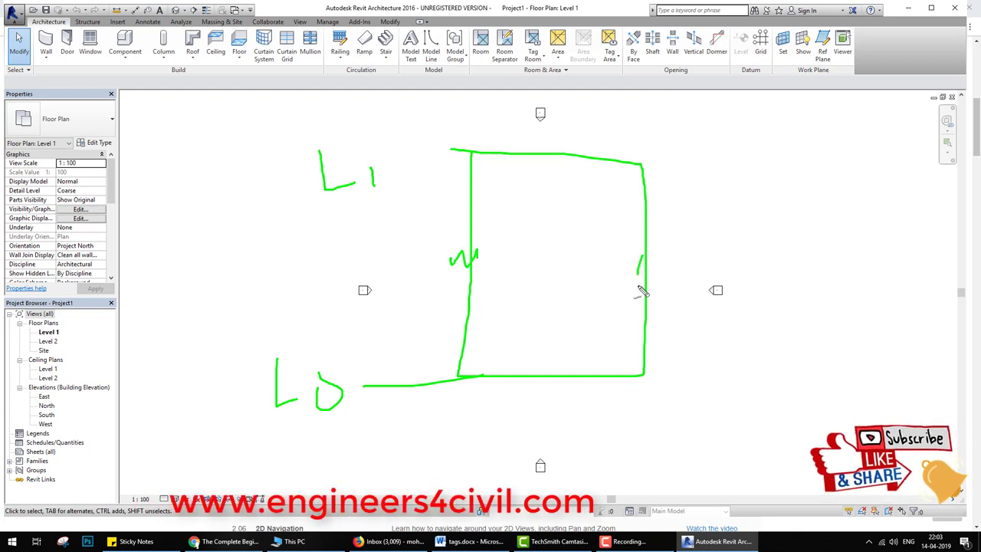
left_click_drag(638, 285, 657, 259)
left_click_drag(258, 285, 773, 262)
left_click_drag(221, 257, 263, 331)
mouse_move(371, 168)
left_mouse_down()
mouse_move(416, 198)
mouse_move(447, 195)
left_mouse_up()
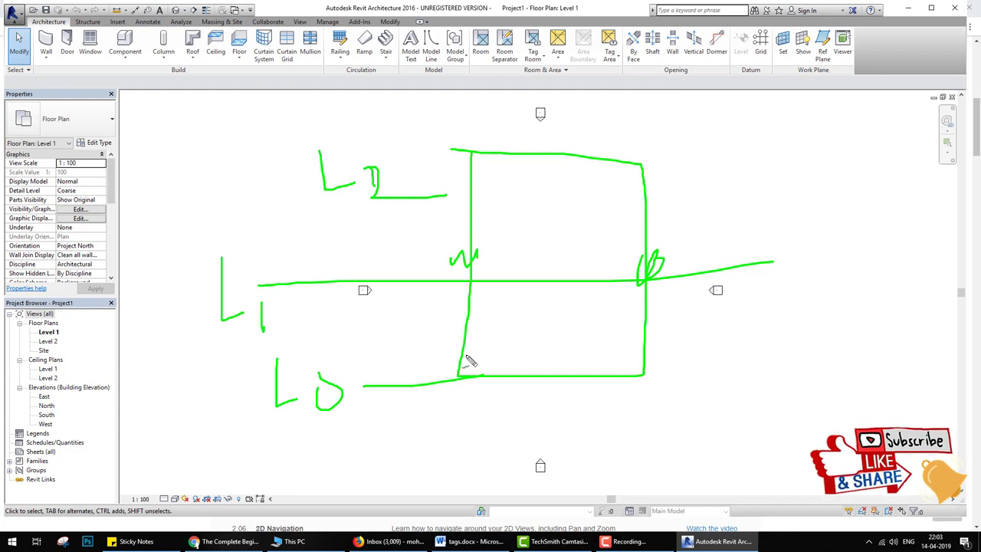
key("Escape")
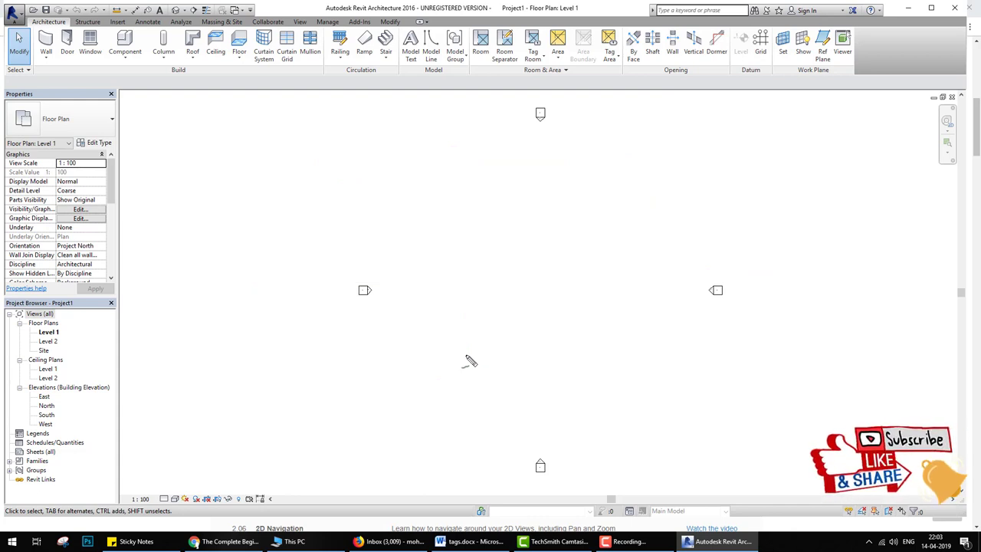
- Open the North elevation view and bring the level heads into view
double_click(46, 406)
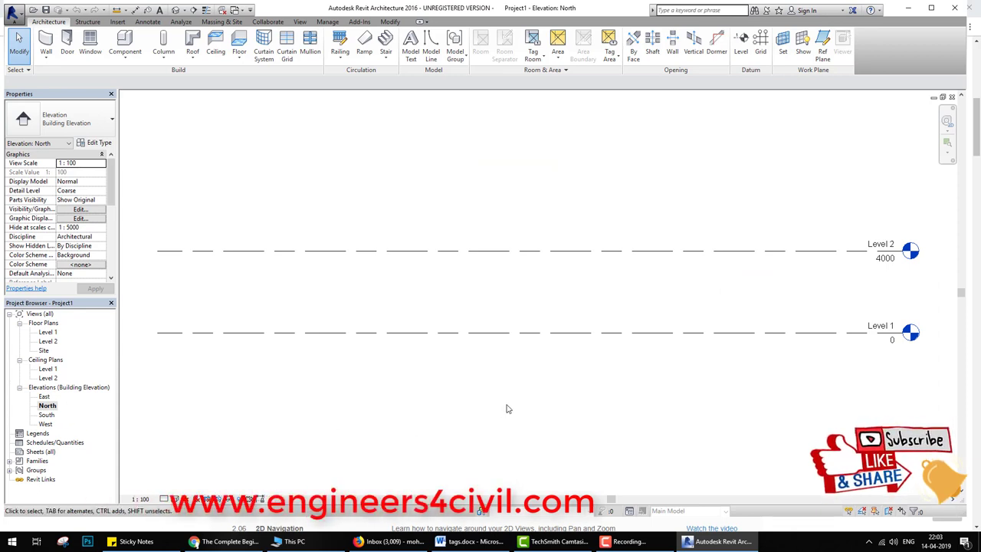
left_click_drag(875, 347, 919, 350)
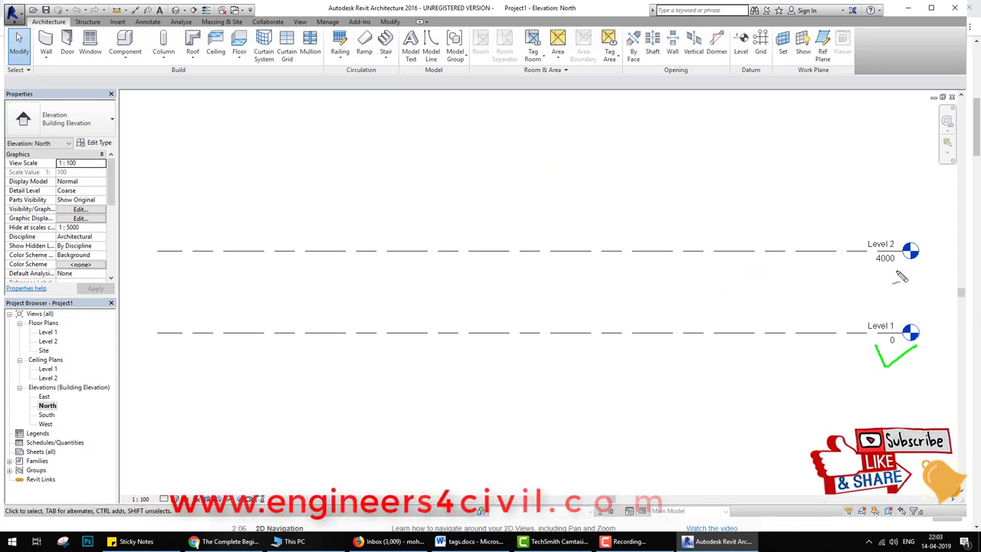
mouse_move(873, 259)
left_mouse_down()
mouse_move(933, 260)
mouse_move(870, 269)
left_mouse_up()
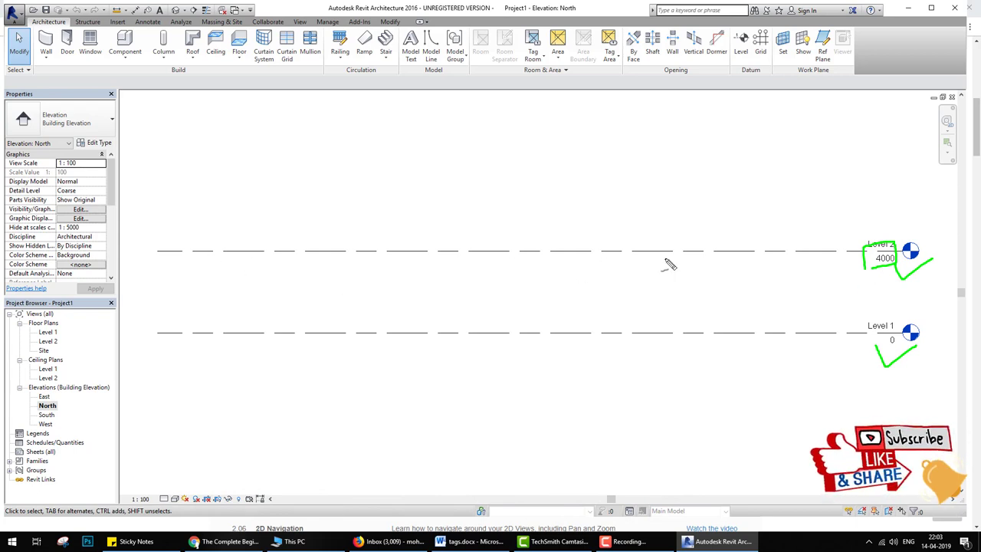
mouse_move(928, 258)
left_mouse_down()
mouse_move(903, 255)
mouse_move(909, 269)
mouse_move(924, 242)
left_mouse_up()
- Change Level 2's elevation from 4000 to 3000
left_click(886, 262)
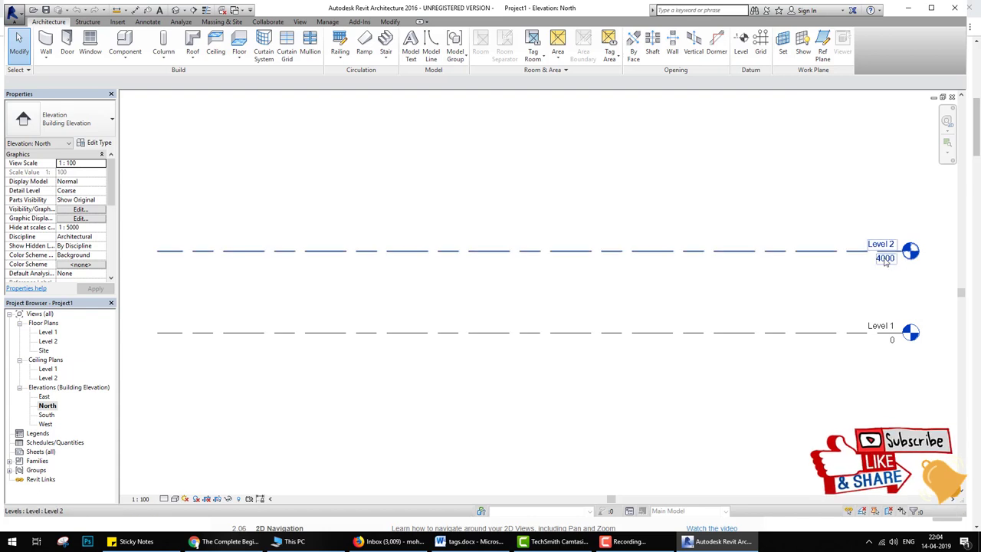
double_click(885, 261)
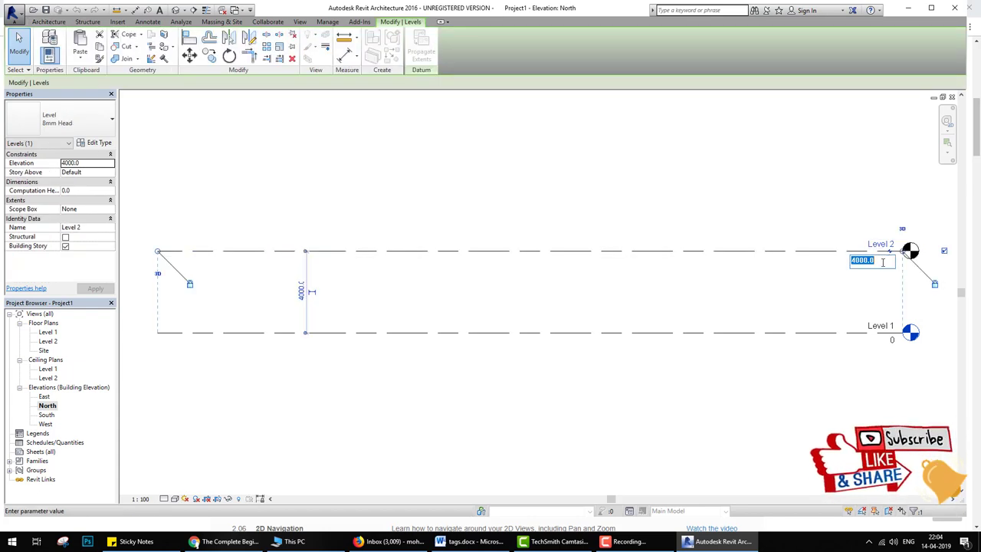
type("30")
key("Return")
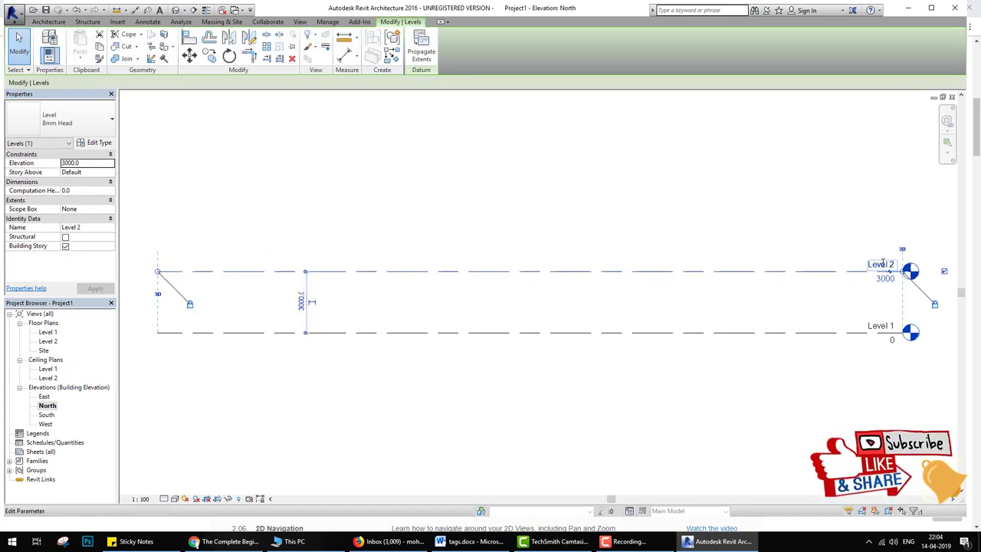
key("Escape")
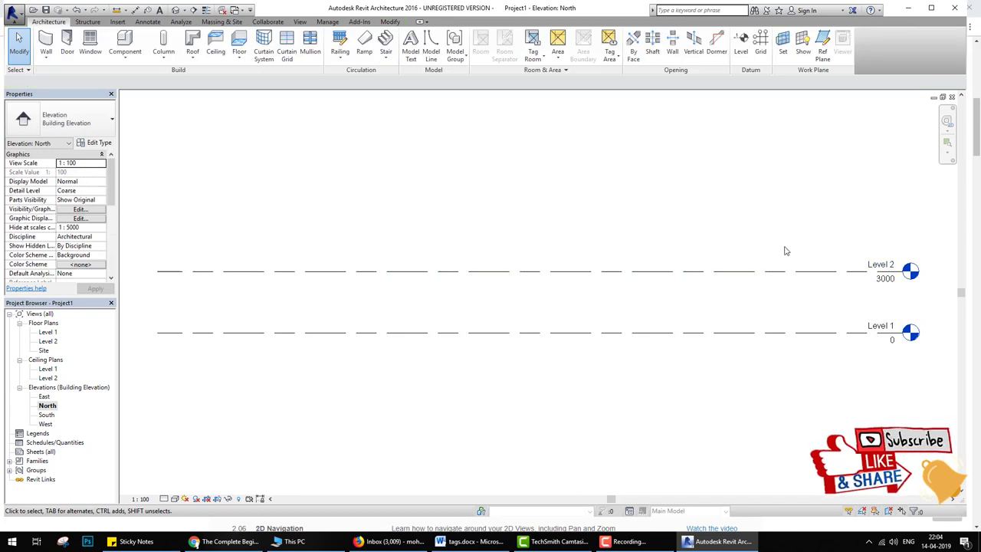
left_click(808, 271)
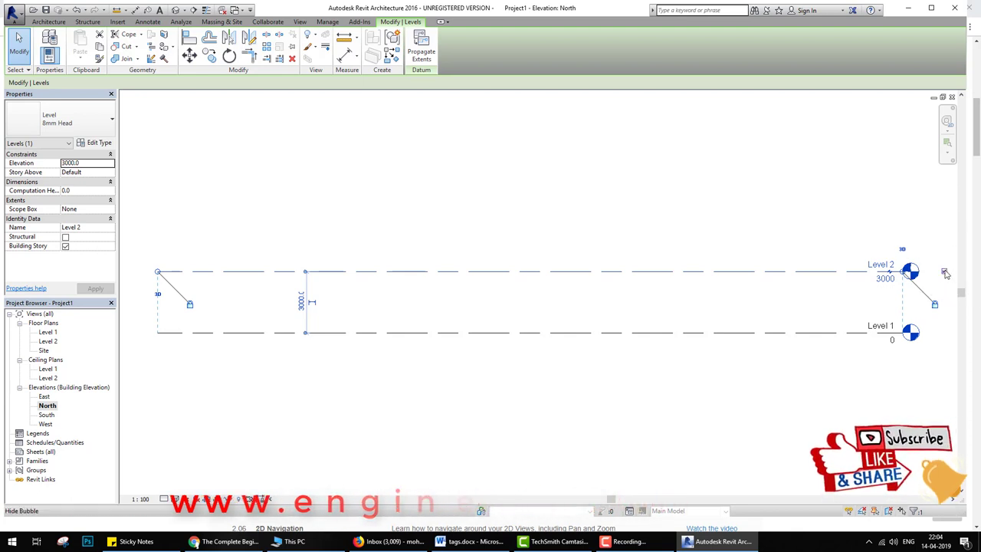
left_click(947, 273)
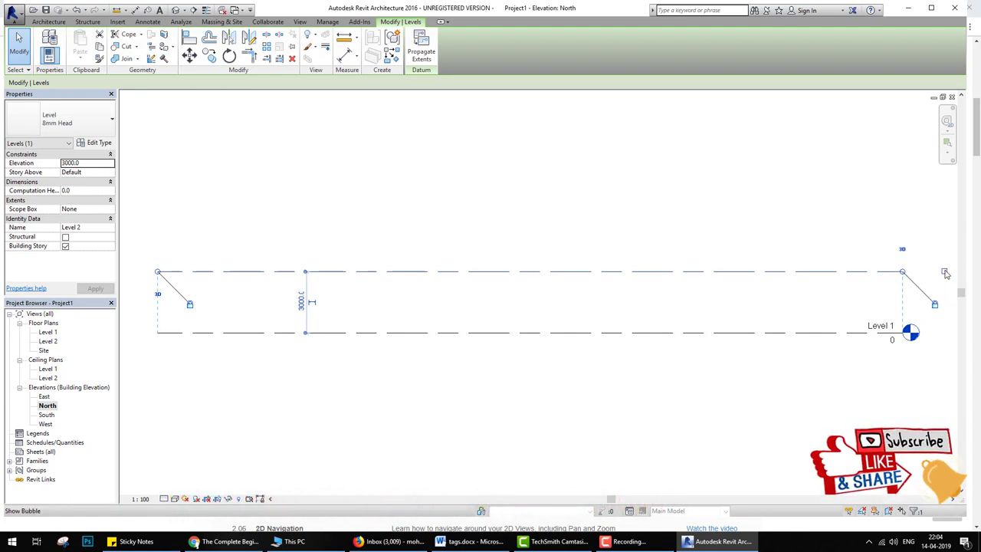
left_click(943, 274)
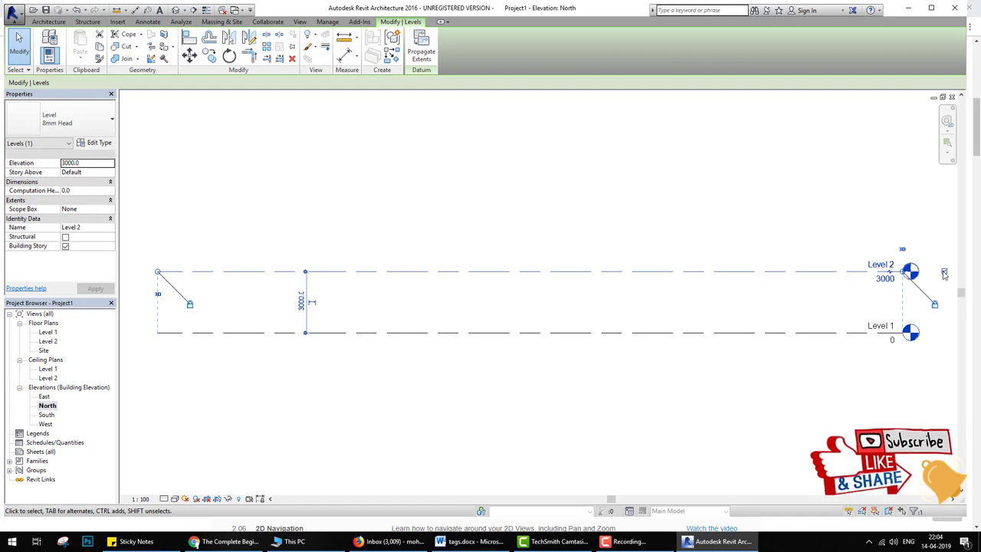
key("z")
key("f")
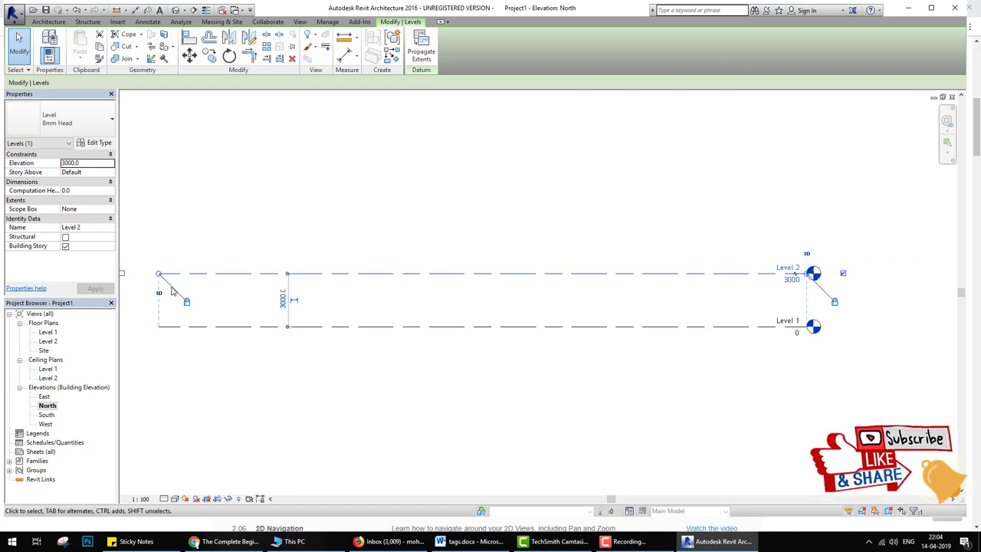
left_click(172, 276)
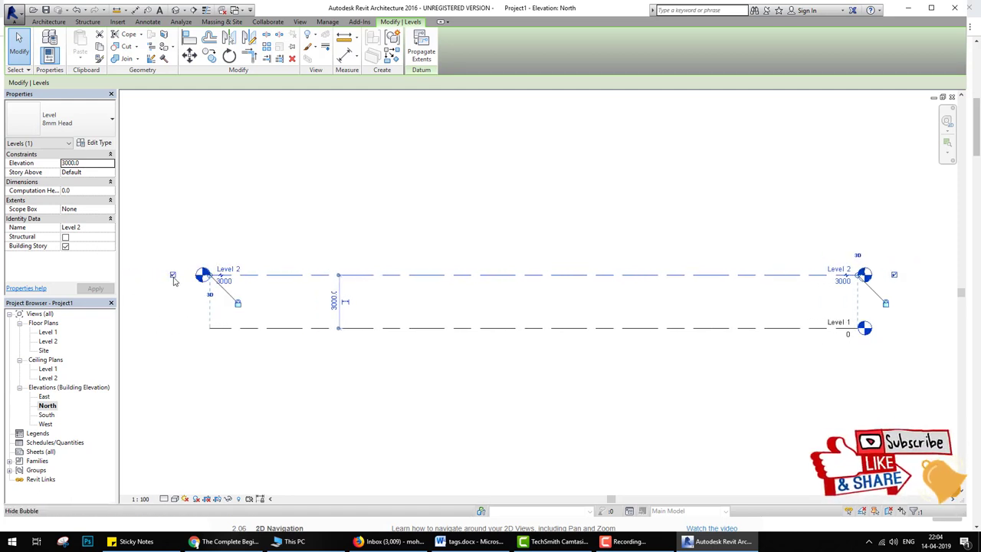
left_click(172, 275)
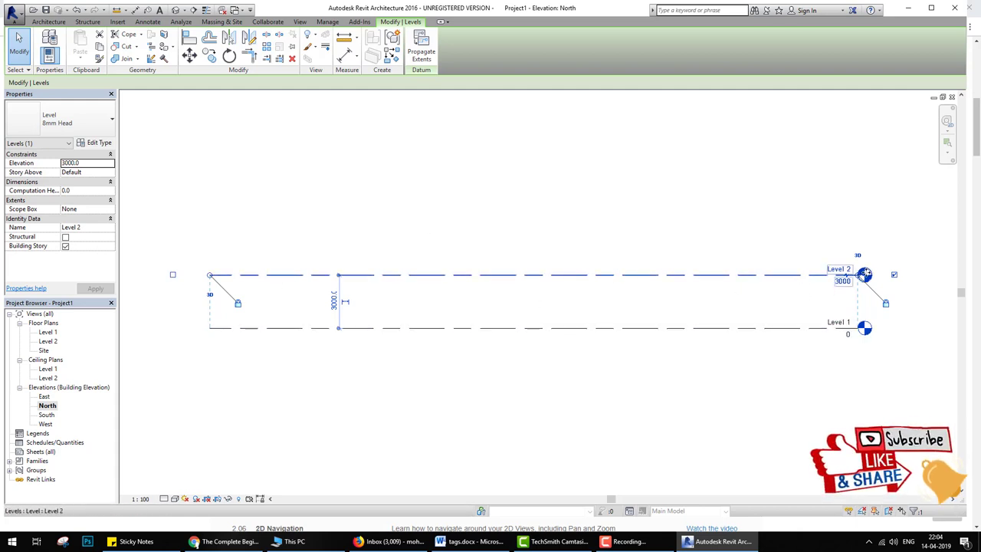
scroll(862, 273, "up", 1)
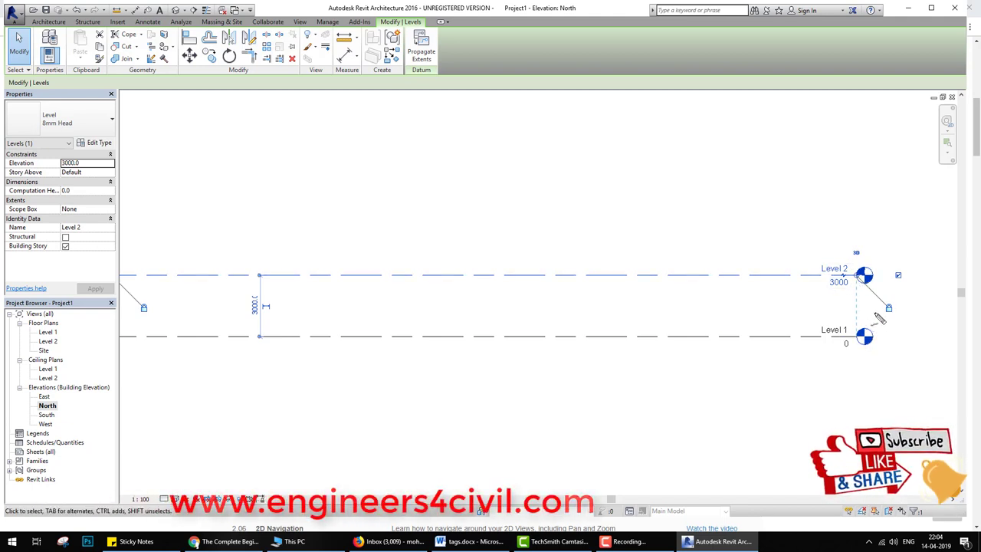
mouse_move(879, 319)
left_mouse_down()
mouse_move(873, 348)
mouse_move(870, 314)
mouse_move(889, 291)
mouse_move(841, 305)
mouse_move(866, 359)
mouse_move(877, 322)
left_mouse_up()
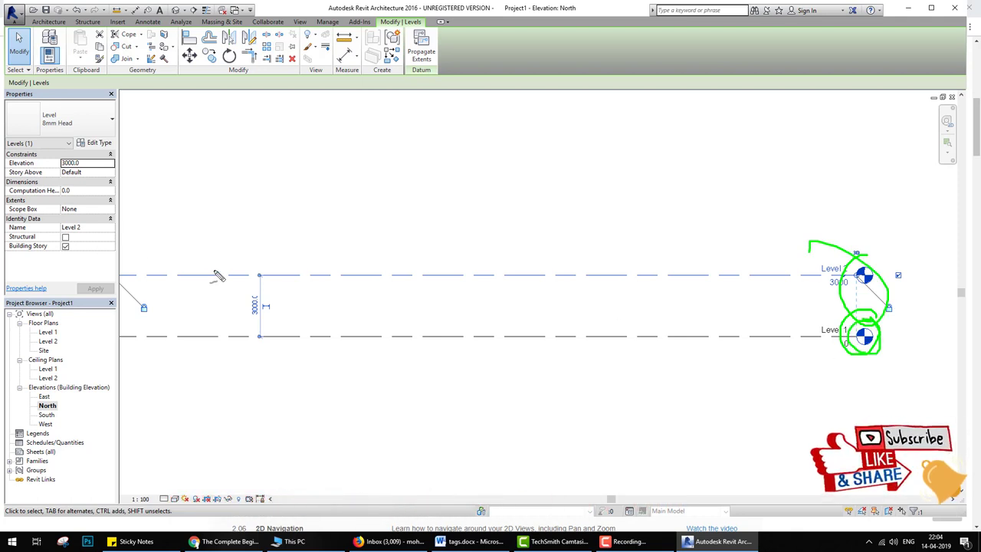
key("Escape")
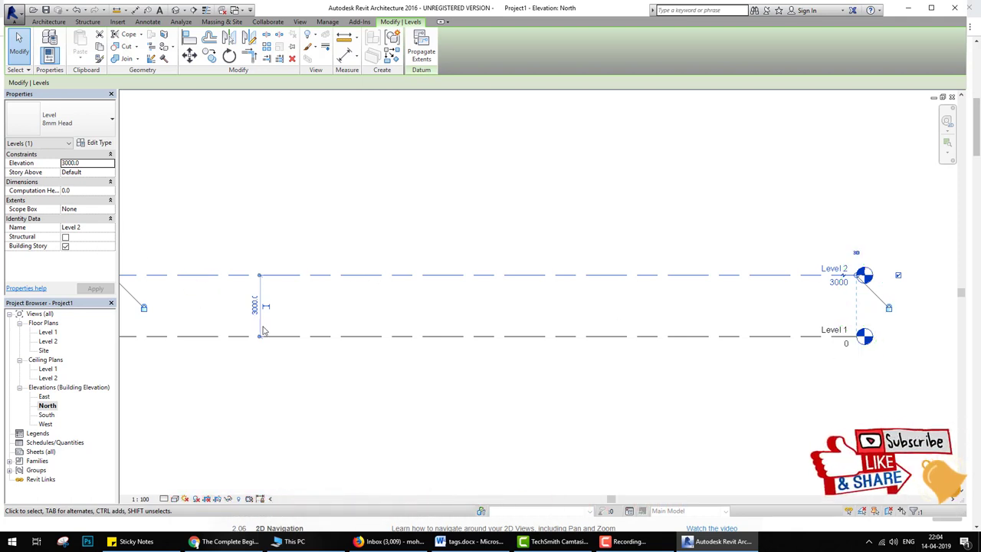
left_click(278, 314)
scroll(395, 316, "down", 2)
middle_click_drag(405, 318, 501, 303)
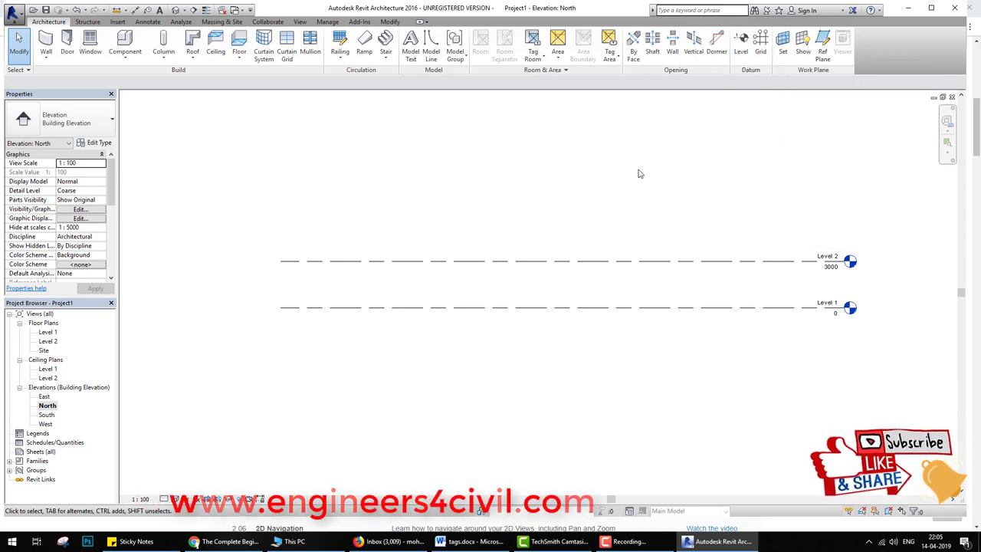
- Close the Project Units dialog opened by the mistyped shortcut and cancel the command
key("l")
key("l")
key("u")
key("n")
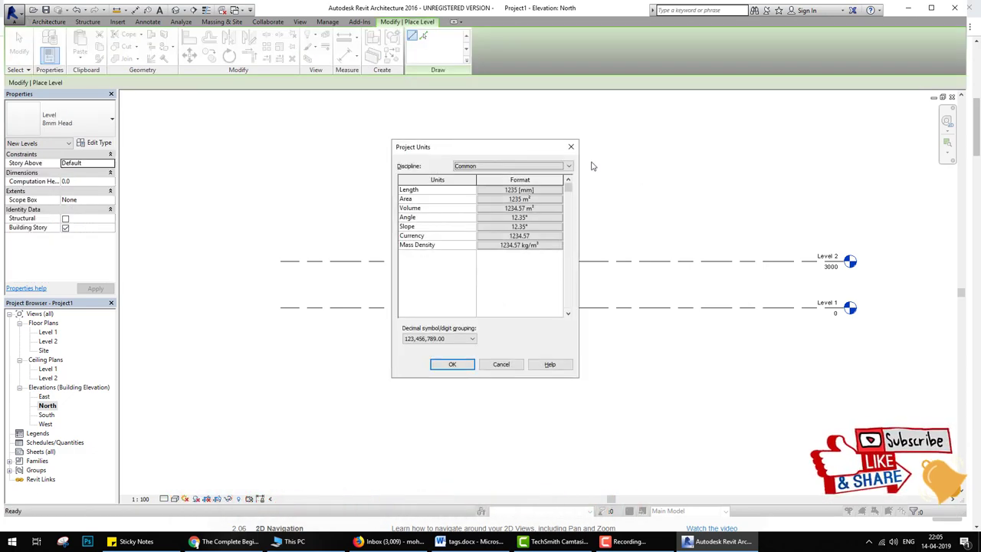
left_click(571, 146)
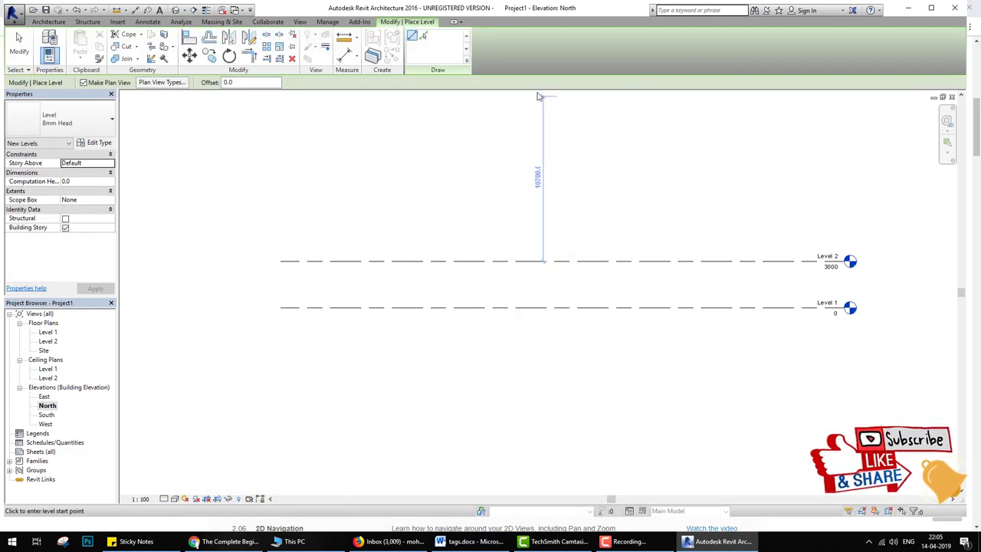
key("Escape")
key("Escape")
left_click(52, 23)
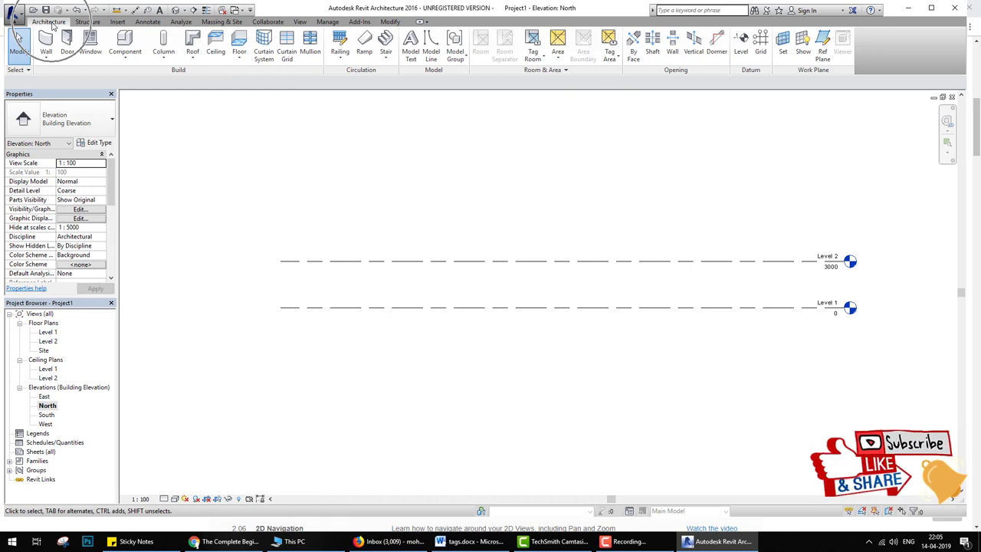
- Draw Level 3 at 6000, 3000 above Level 2, ending at the existing level heads
left_click(742, 50)
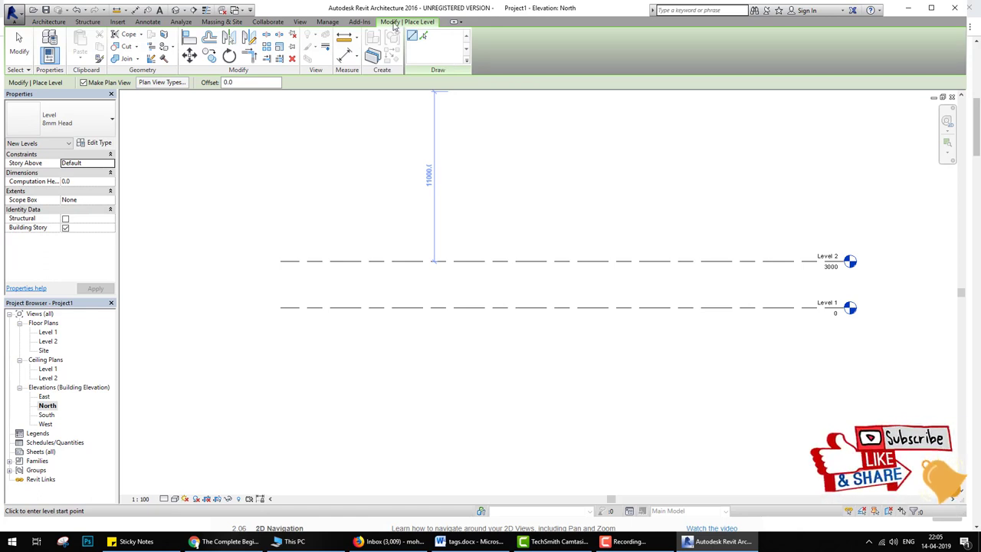
left_click_drag(427, 20, 412, 13)
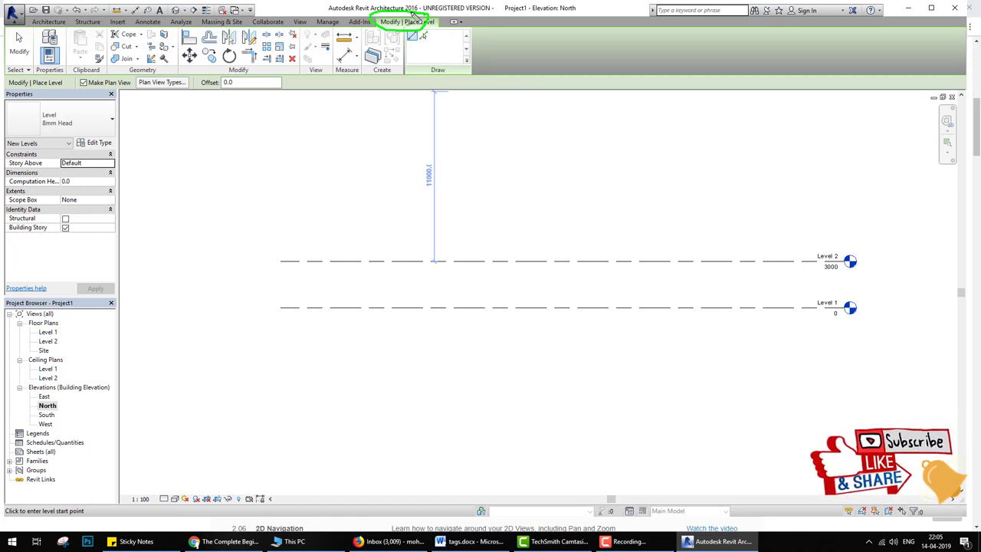
left_click_drag(449, 53, 550, 32)
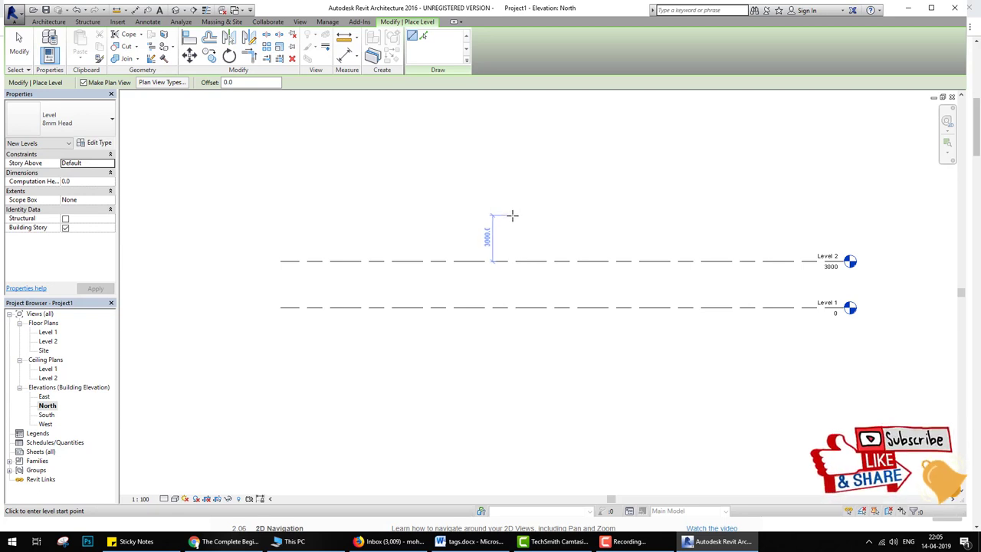
left_click(512, 216)
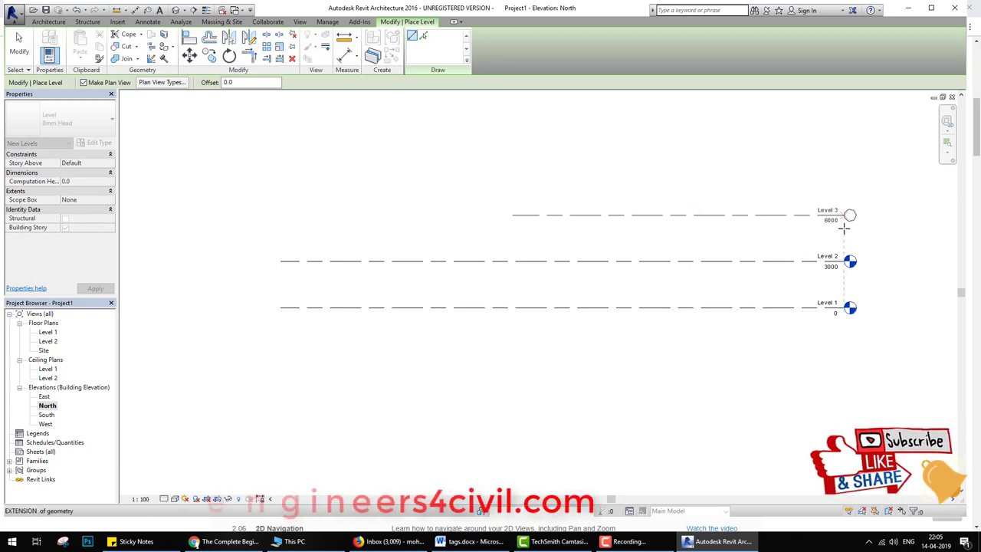
left_click(844, 227)
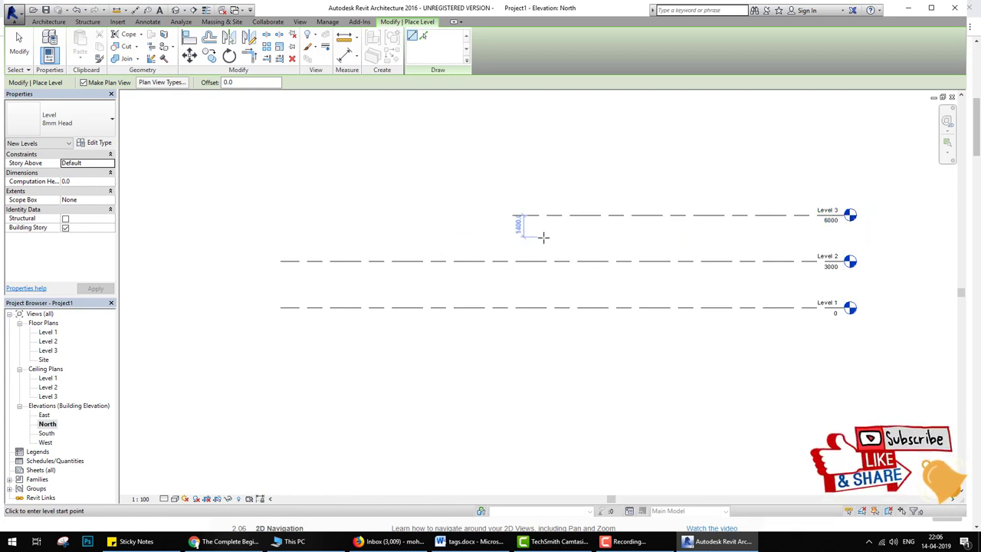
- Drag Level 3's left end to match the full length of Levels 1 and 2
key("Escape")
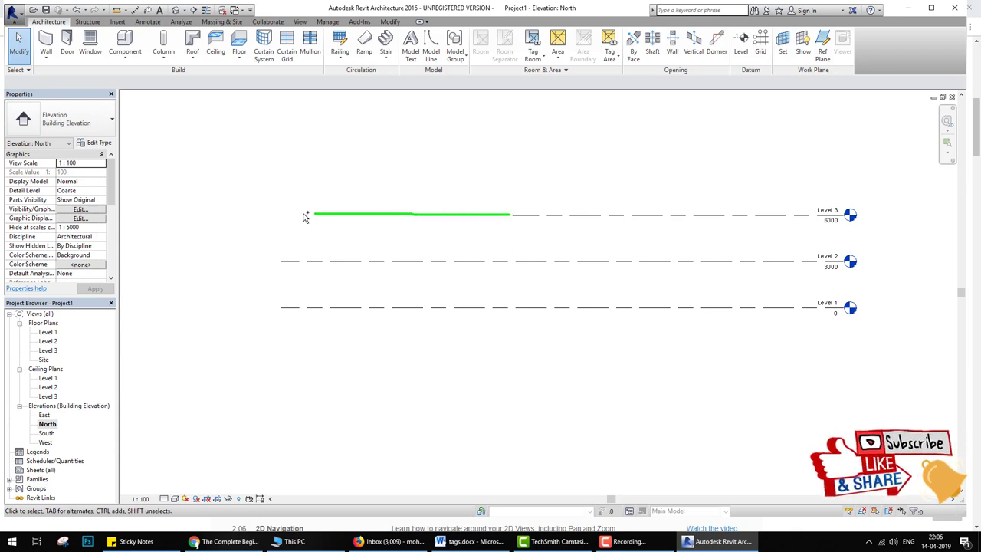
left_click(513, 217)
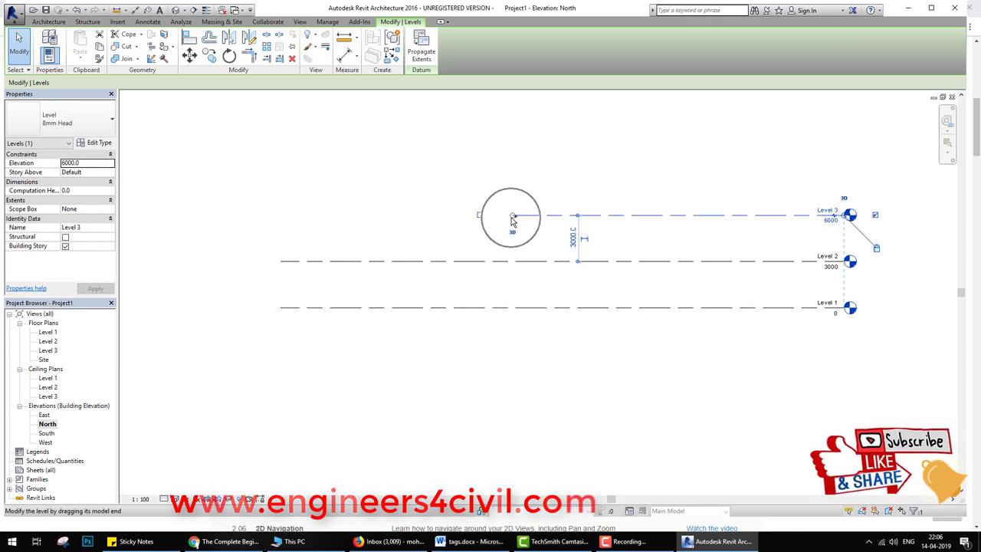
left_click_drag(514, 217, 282, 235)
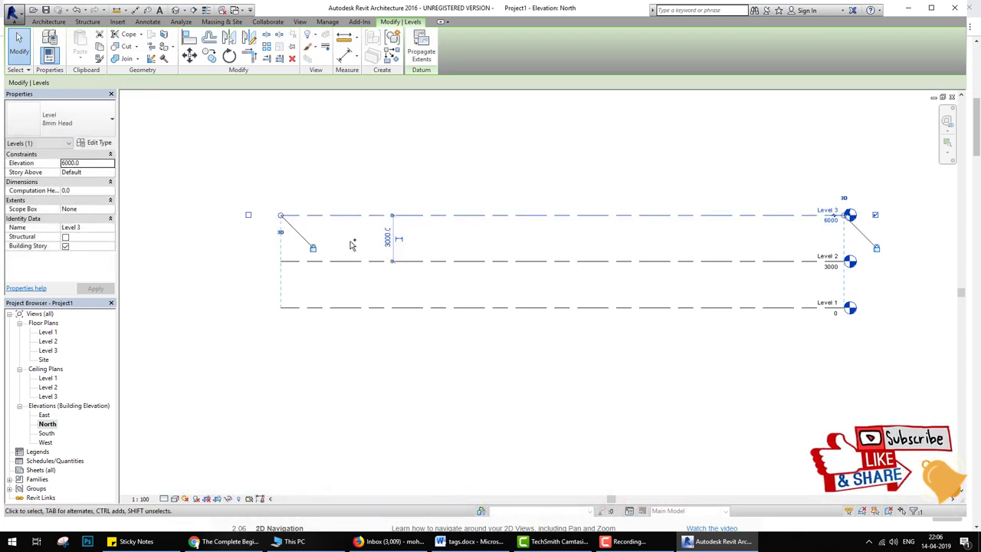
key("Escape")
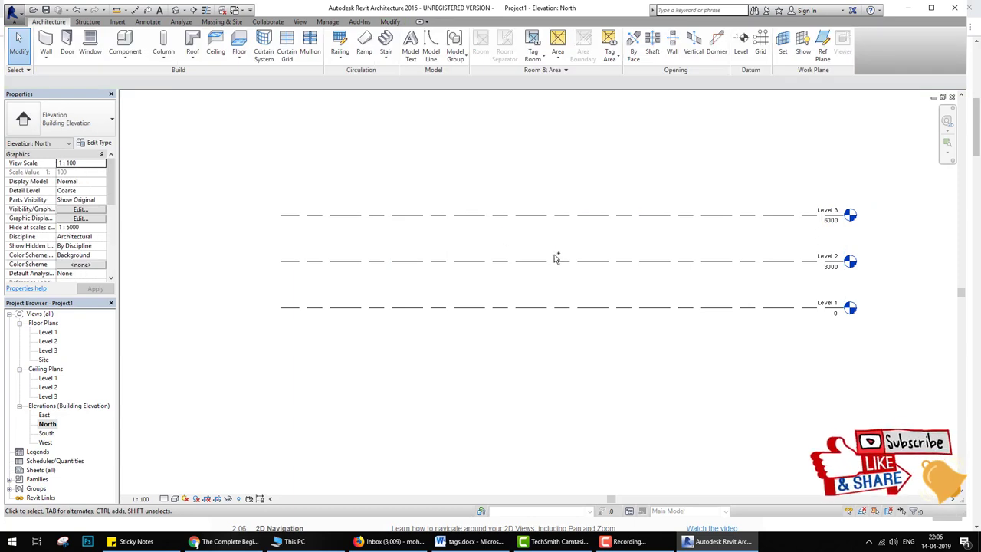
- Draw Level 4 at 9000 above Level 3
left_click(741, 44)
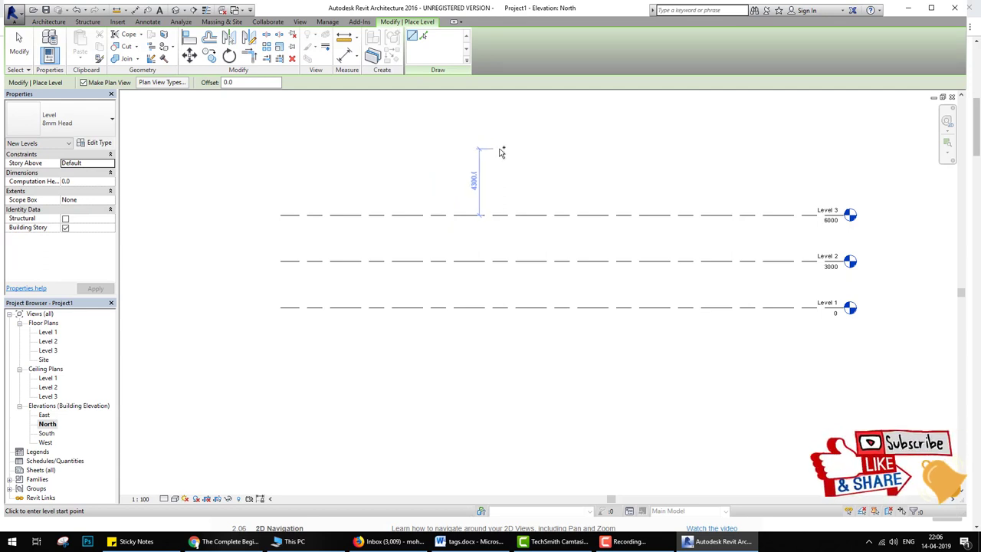
left_click(499, 151)
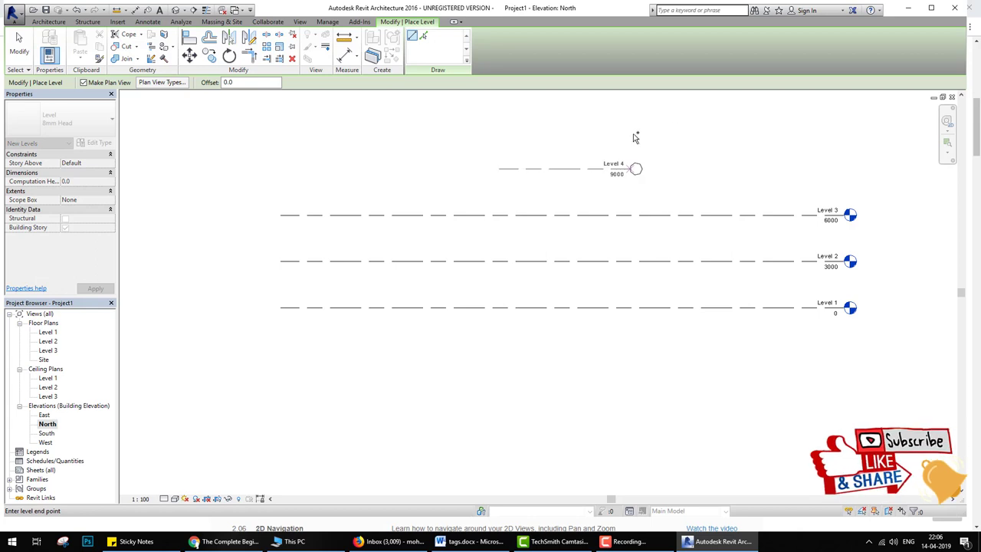
left_click(843, 181)
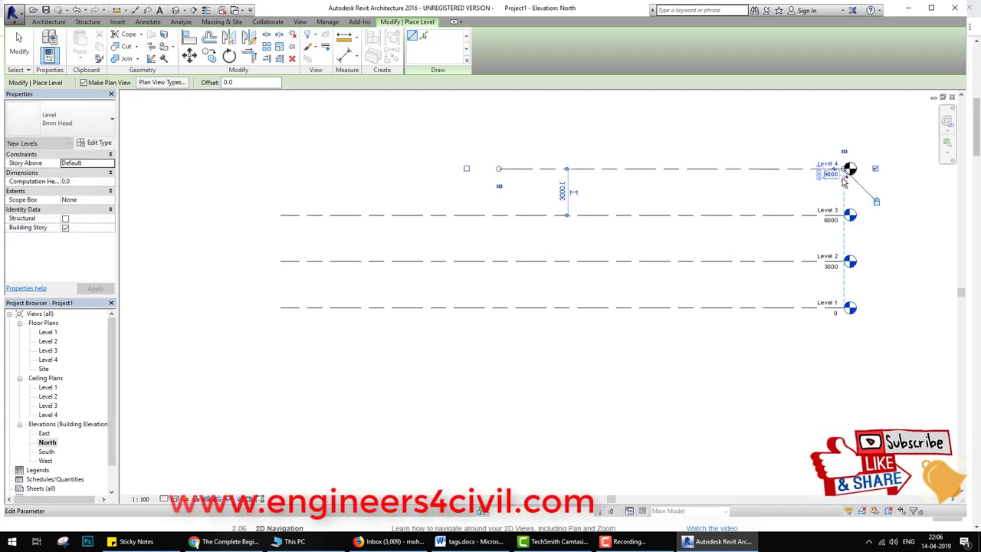
key("Escape")
key("Escape")
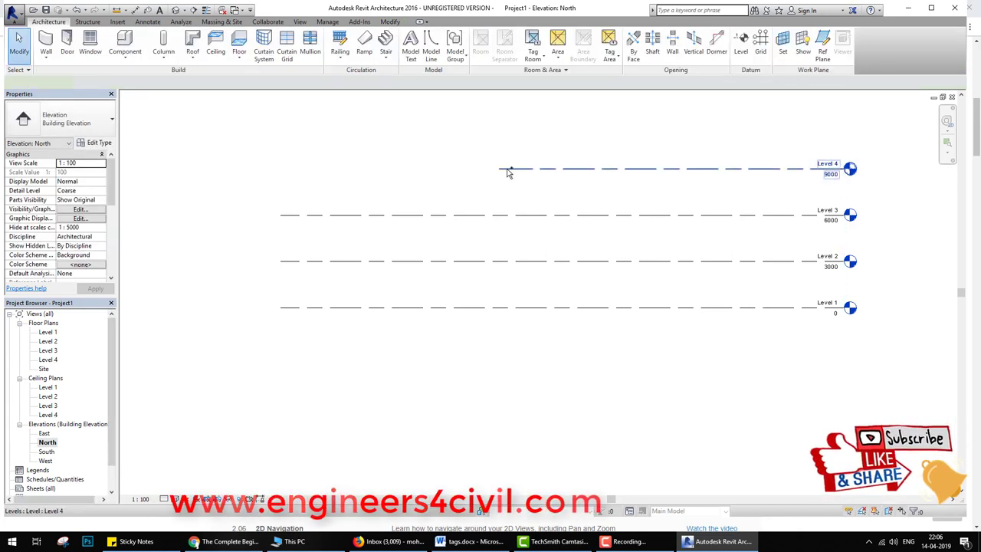
- Stretch Level 4's left end to line up with the other levels
left_click(506, 168)
left_click_drag(499, 168, 334, 169)
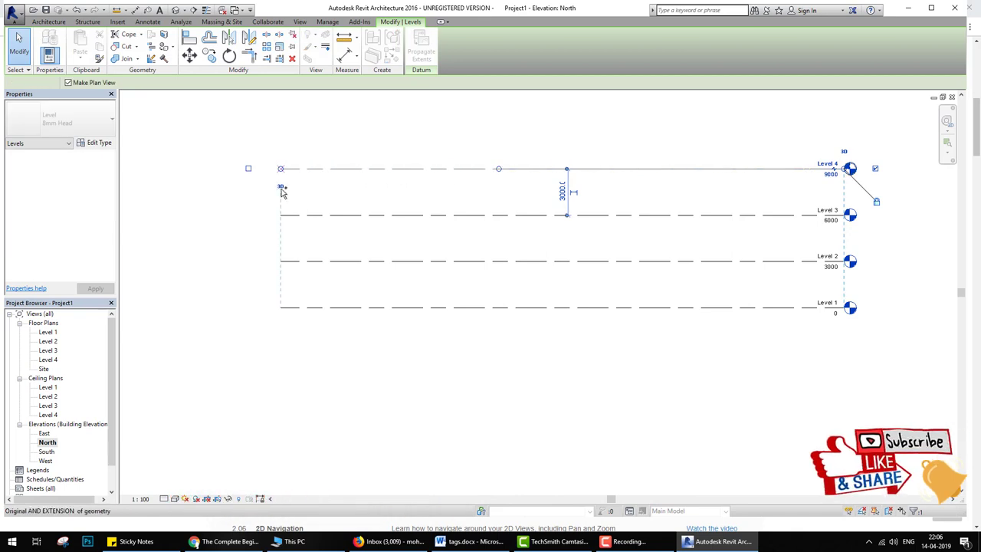
key("Escape")
middle_click_drag(334, 223, 352, 289)
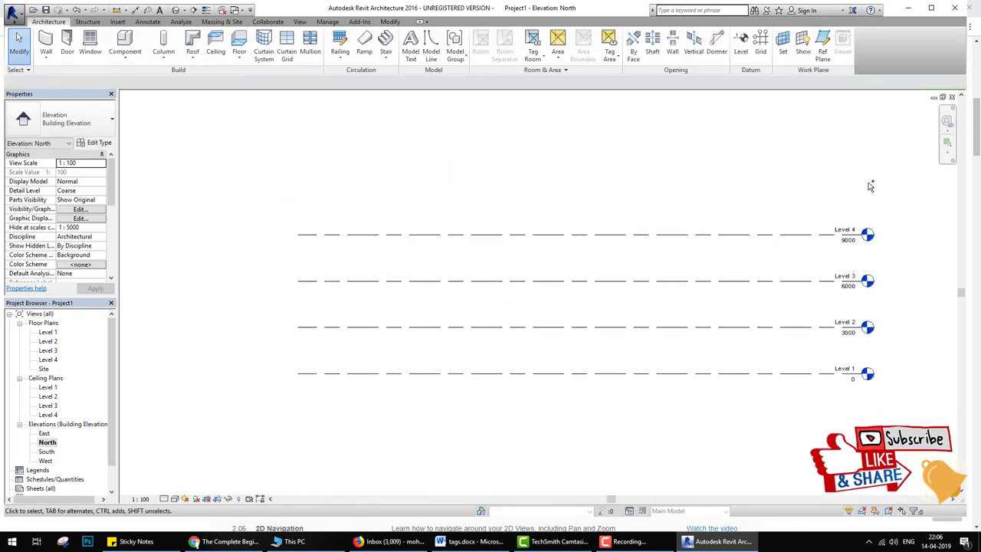
- Switch the Level tool to Pick Lines with a 2500 offset
left_click(741, 44)
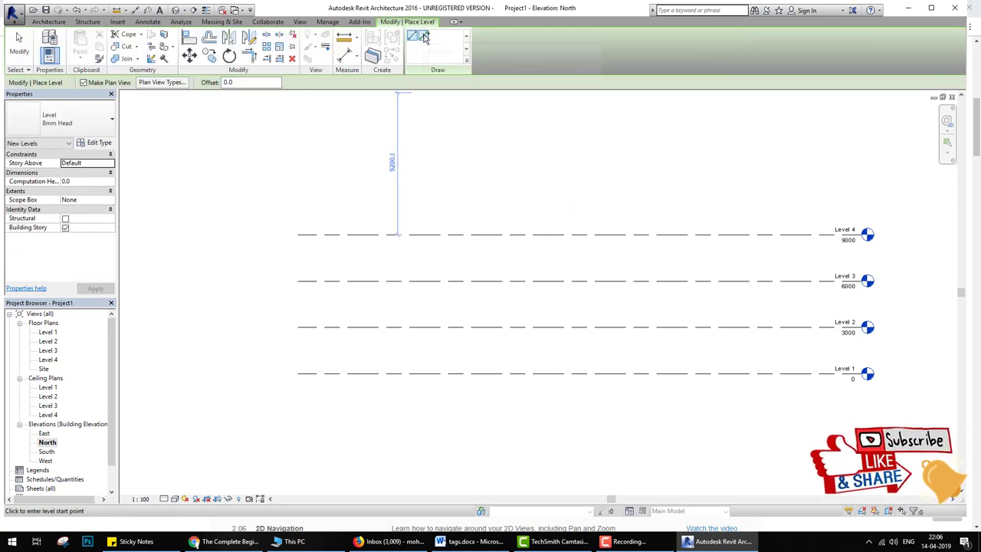
left_click(424, 38)
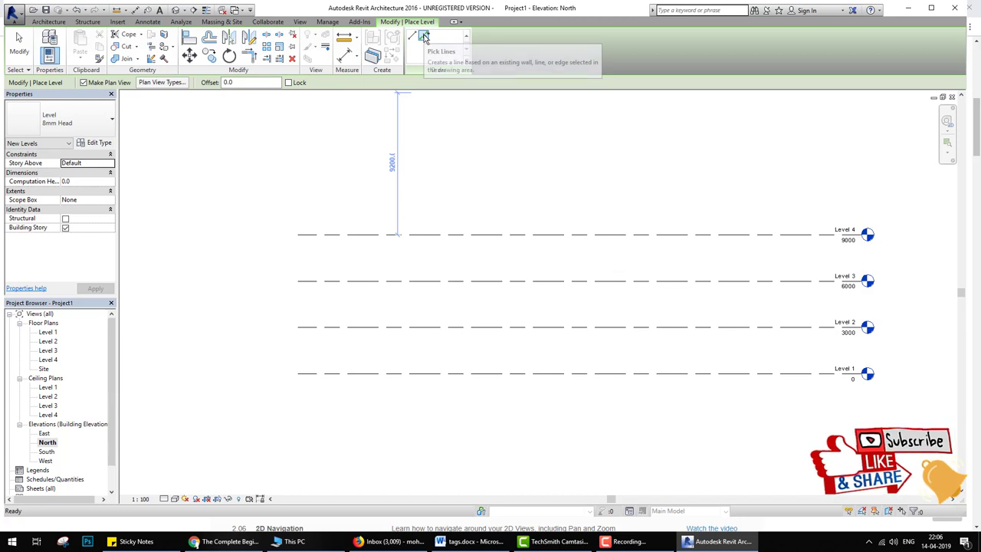
left_click_drag(245, 85, 220, 85)
type("2500")
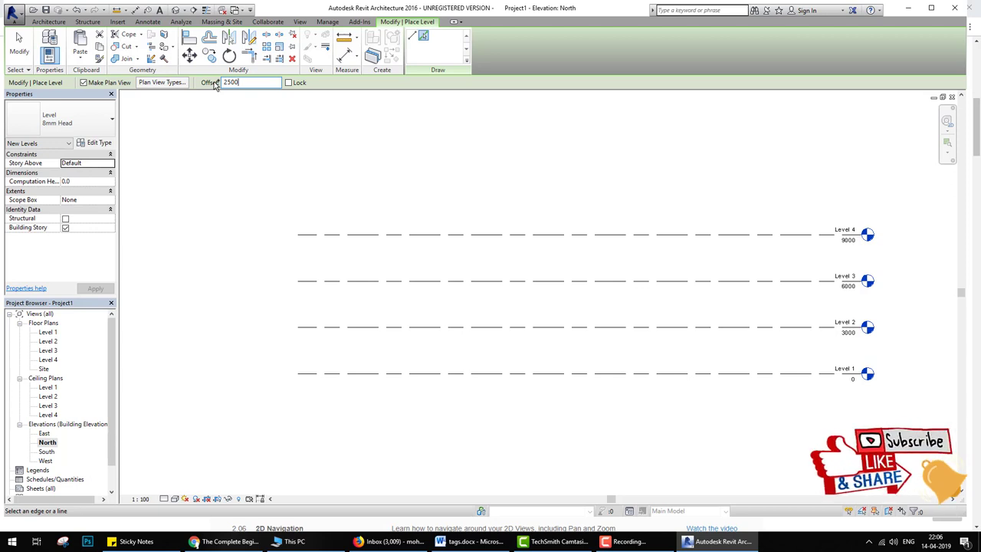
key("Return")
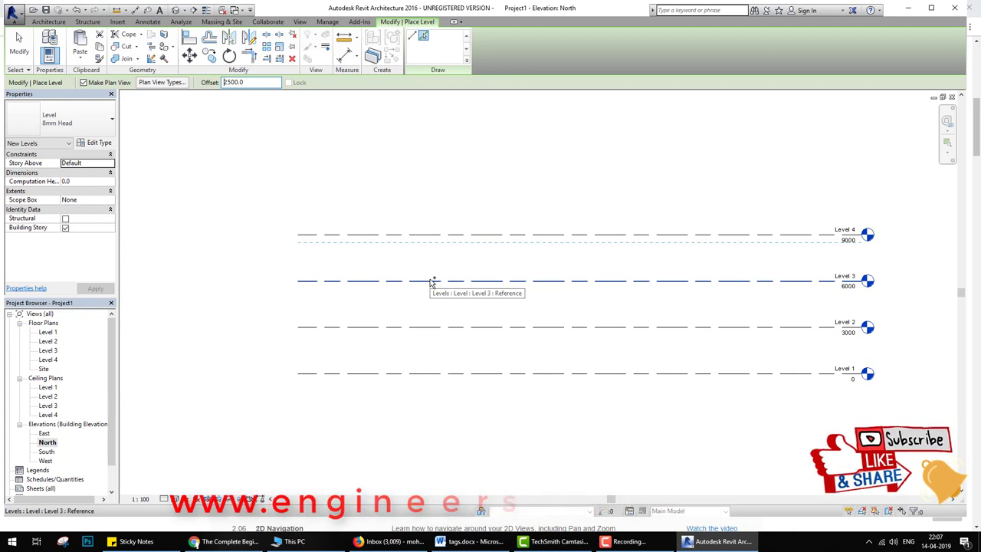
- Pick existing levels to create Levels 5–8 at 6500, 11500, 14000 and 9000
left_click(440, 244)
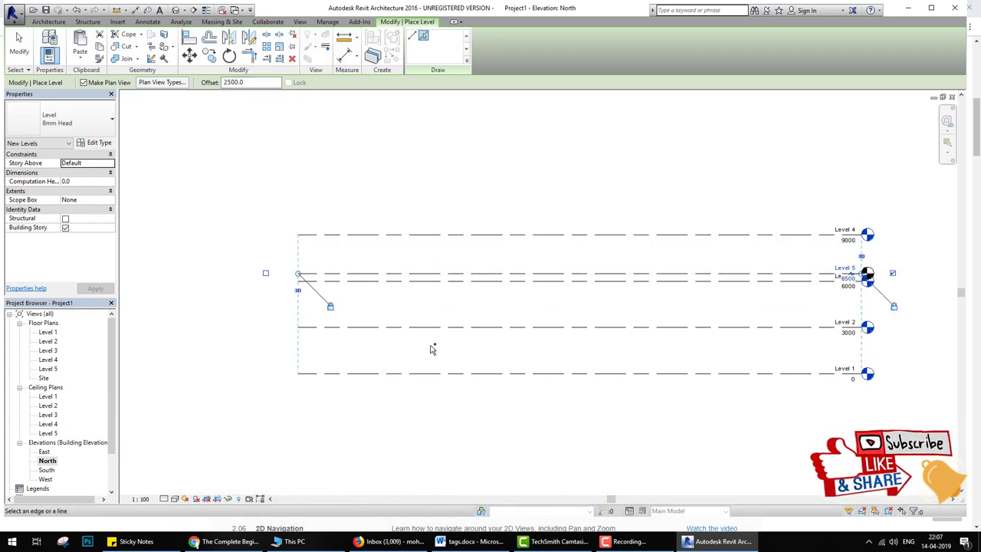
left_click(471, 232)
left_click(482, 198)
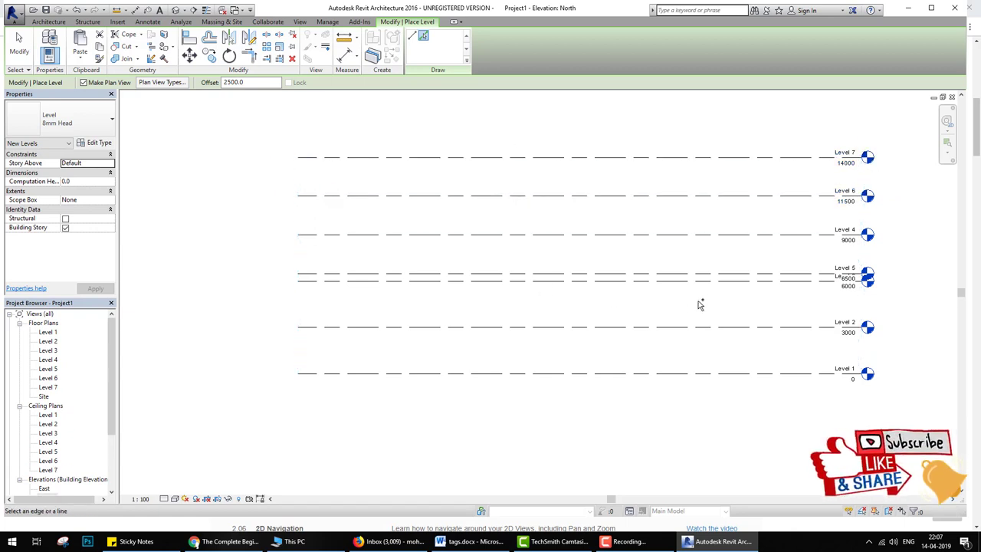
left_click(690, 276)
key("Escape")
key("Escape")
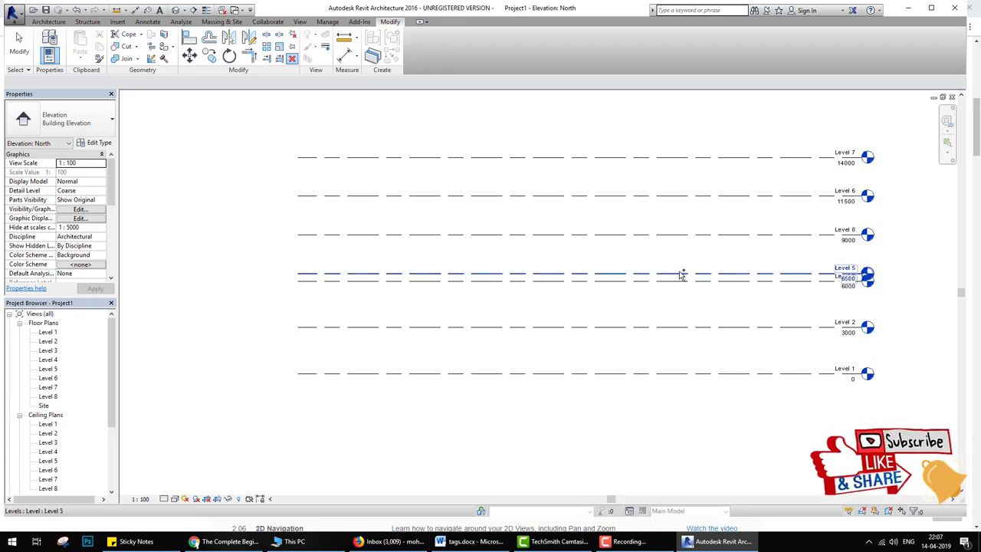
- Delete Level 5 and its plans, accept the warning, and reopen the North elevation
left_click(681, 275)
key("Delete")
left_click(579, 298)
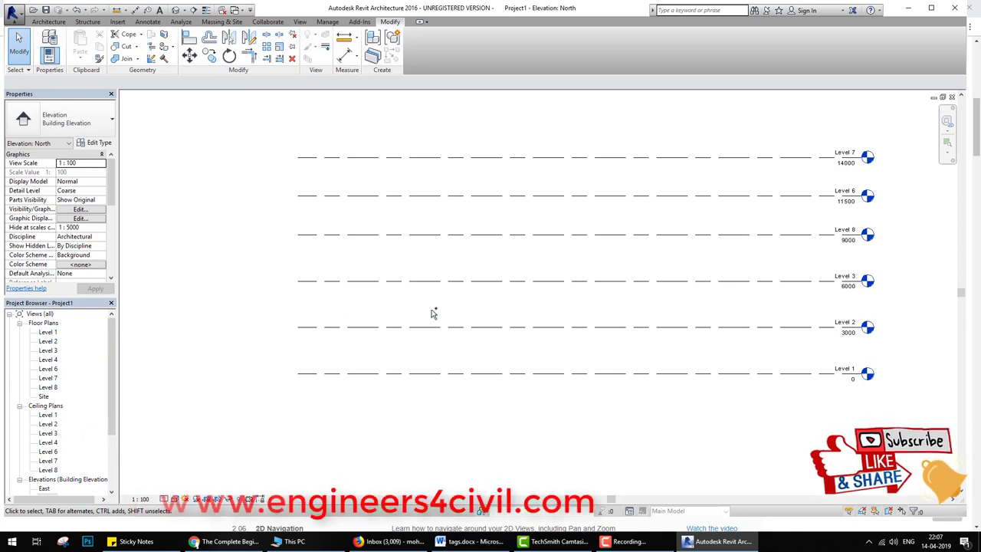
scroll(69, 429, "down", 2)
left_click(47, 451)
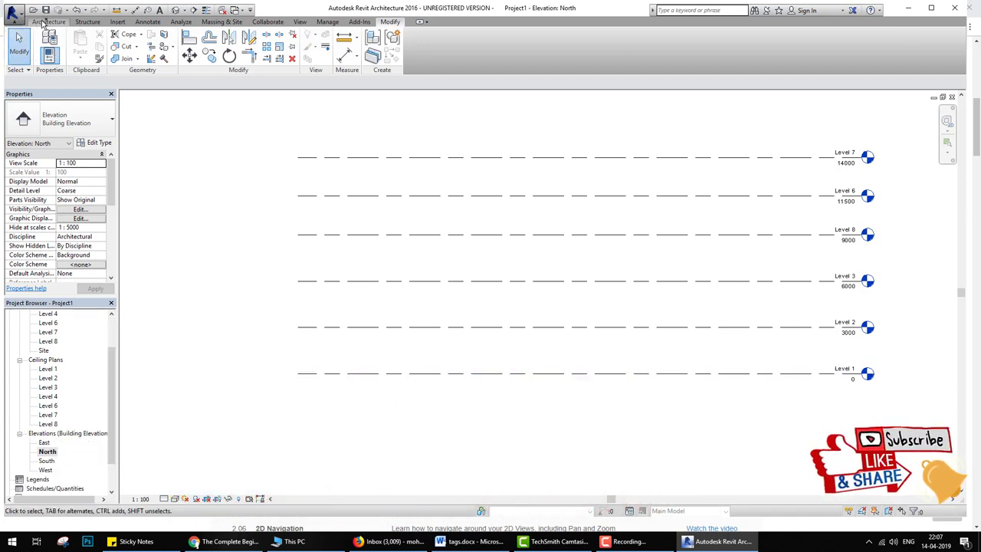
- Draw Level 9 at 16500 above Level 7, aligned with the other levels' ends
left_click(46, 21)
left_click(740, 44)
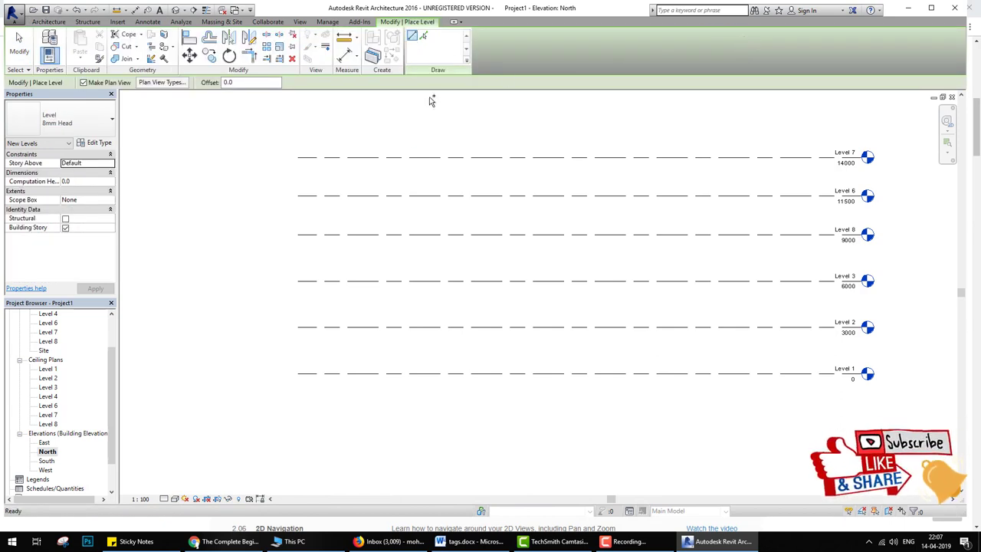
left_click(453, 121)
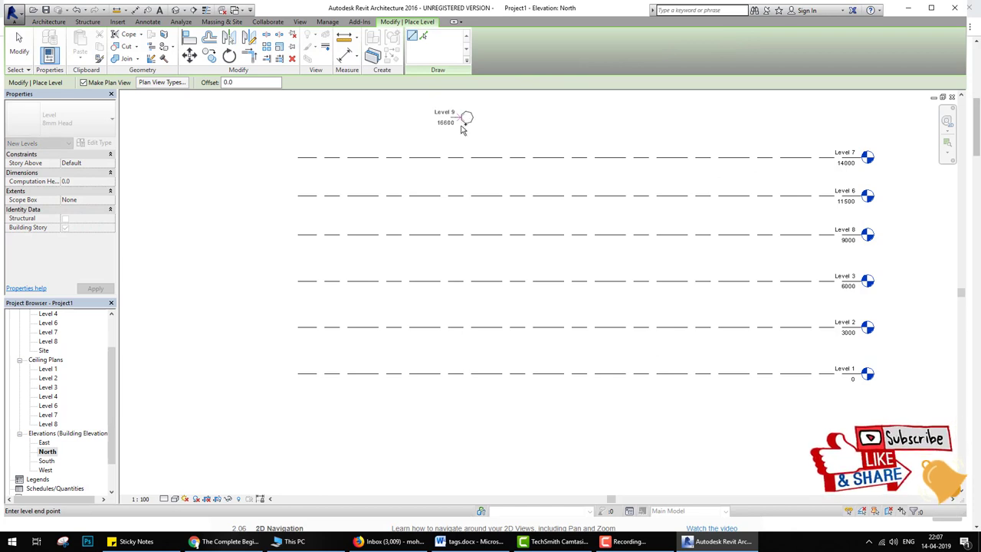
key("Escape")
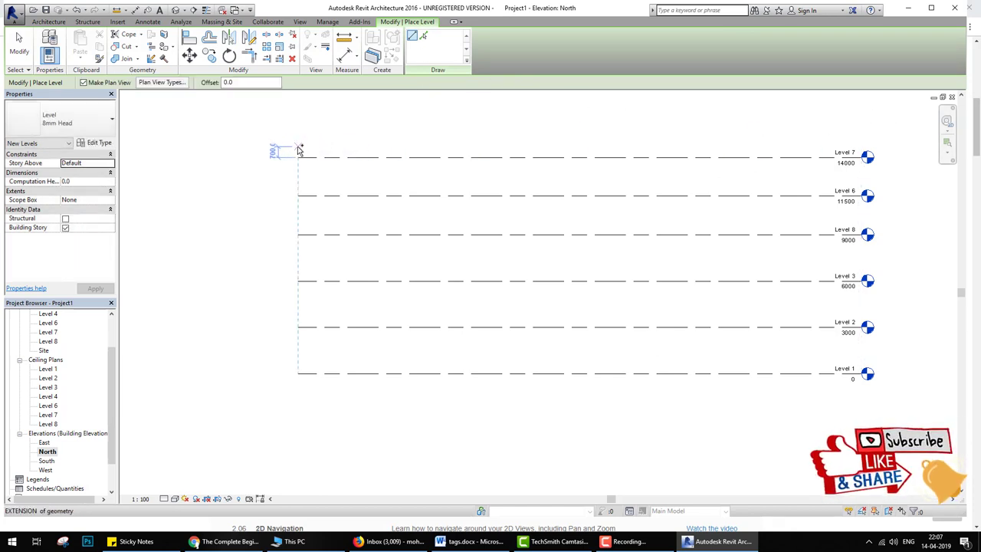
left_click(298, 123)
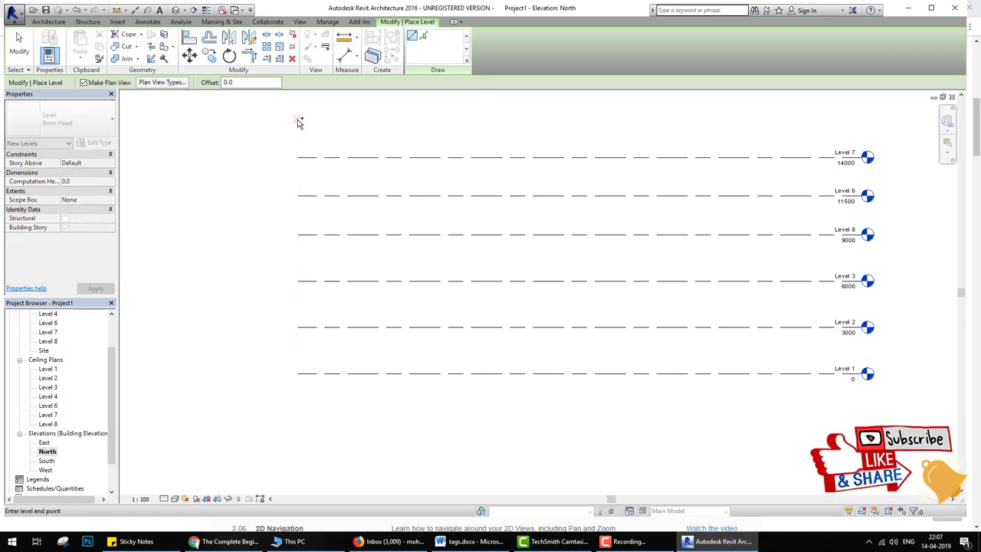
left_click(864, 119)
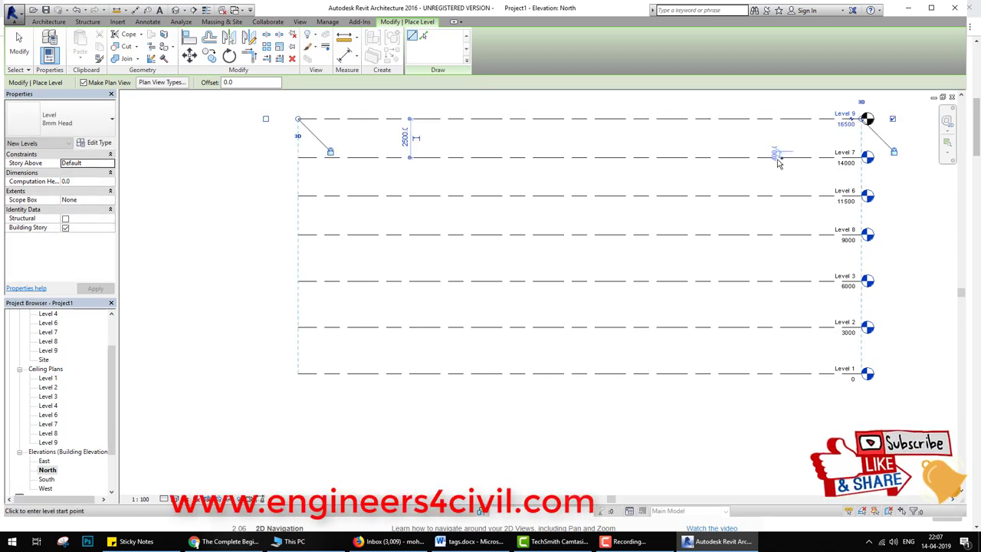
- Create Level 10 at 18000 by picking 1500 above Level 9, then view the whole stack
left_click(424, 36)
double_click(226, 83)
type("1500")
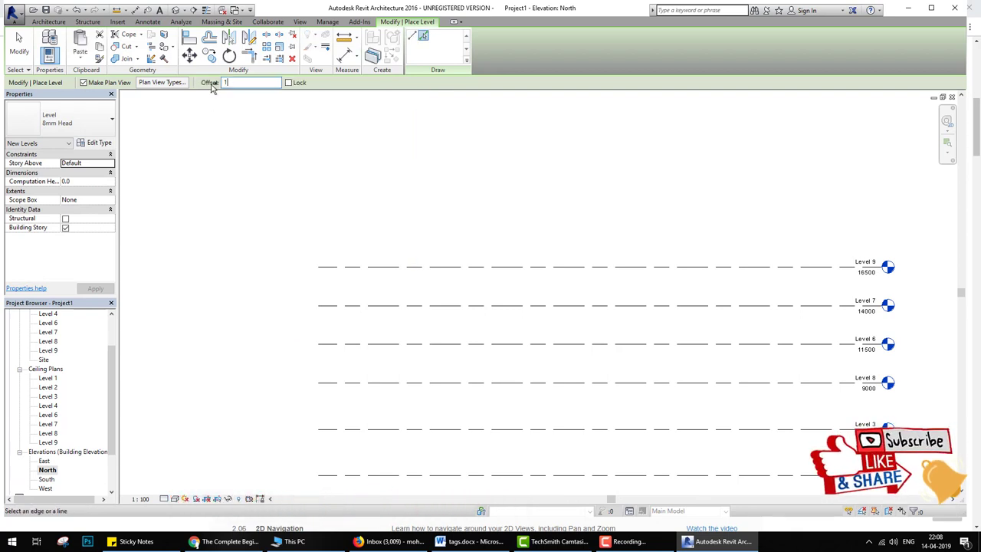
left_click(443, 266)
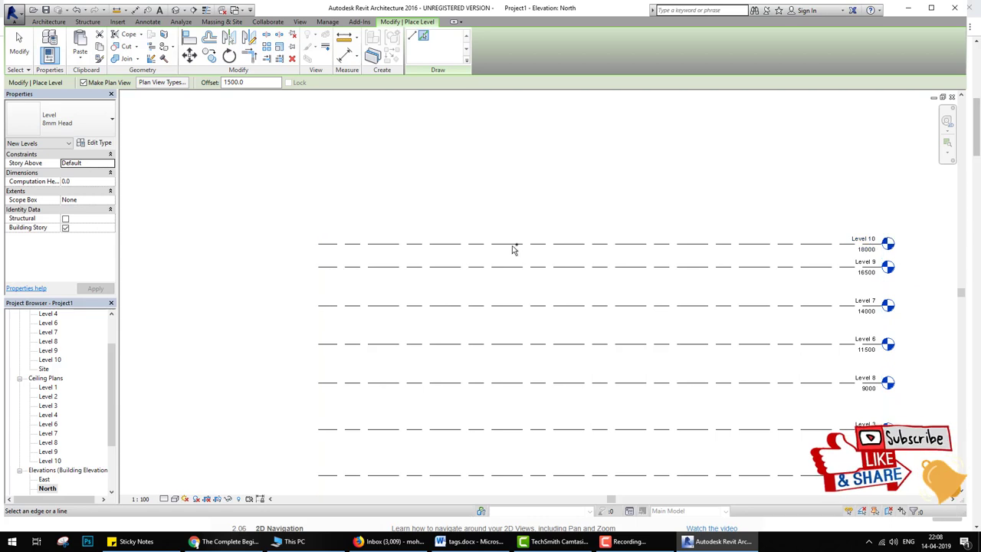
scroll(513, 249, "down", 1)
middle_click_drag(569, 306, 550, 260)
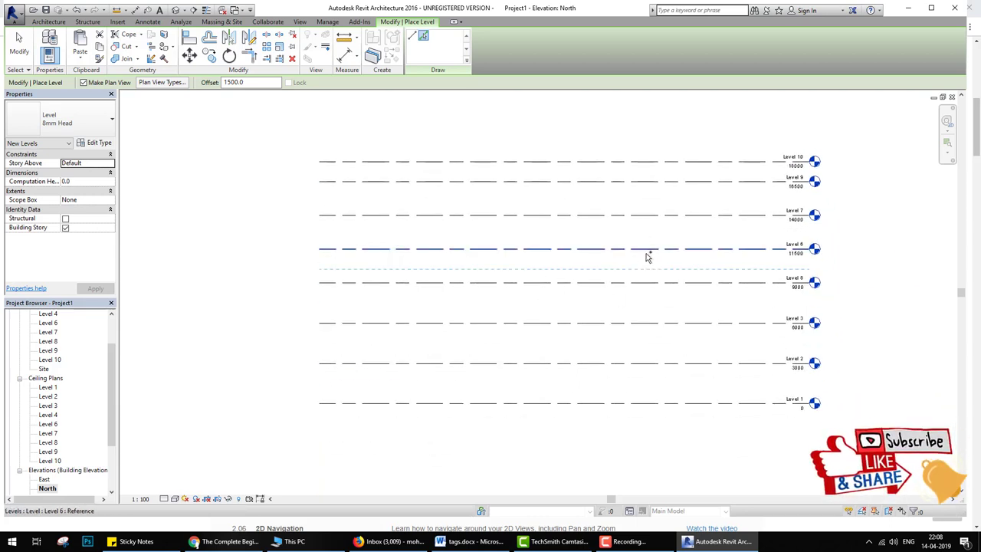